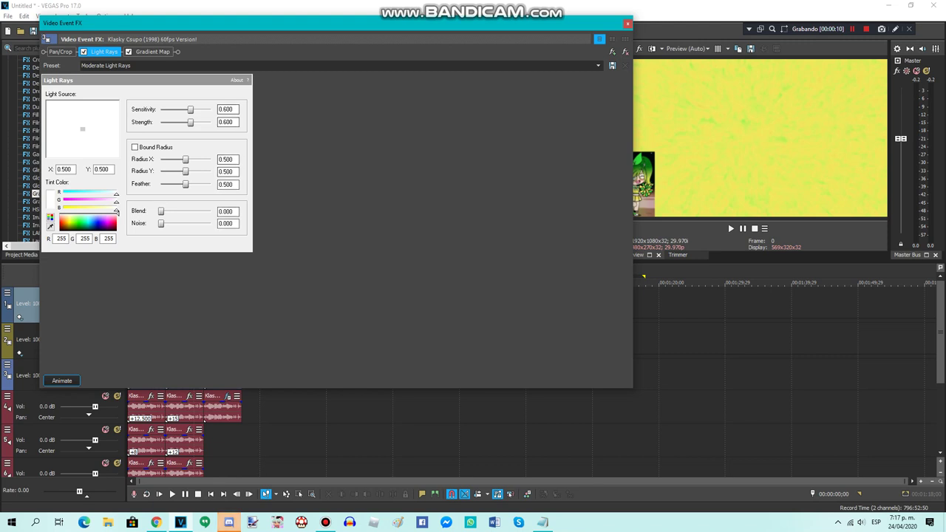
Examine the RGB values of each Gradient Map control point on the first background clip
left_click(152, 51)
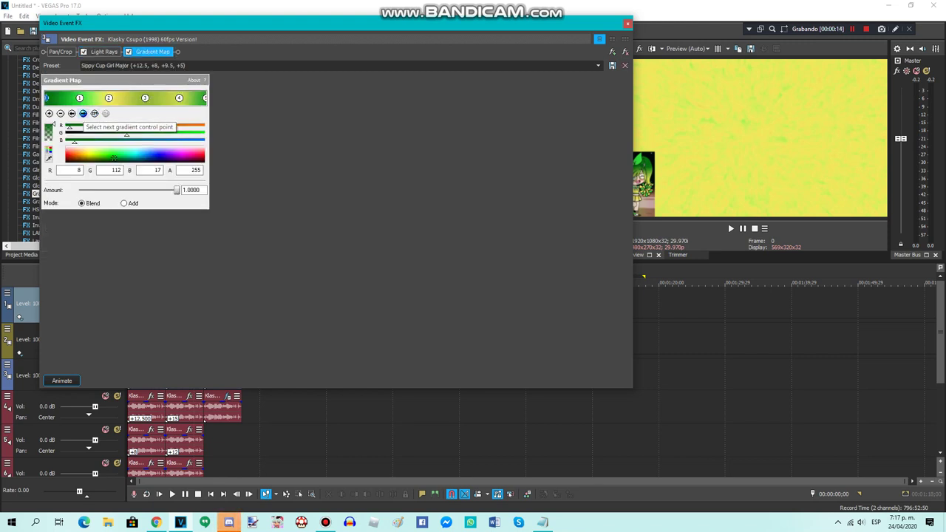
left_click(83, 114)
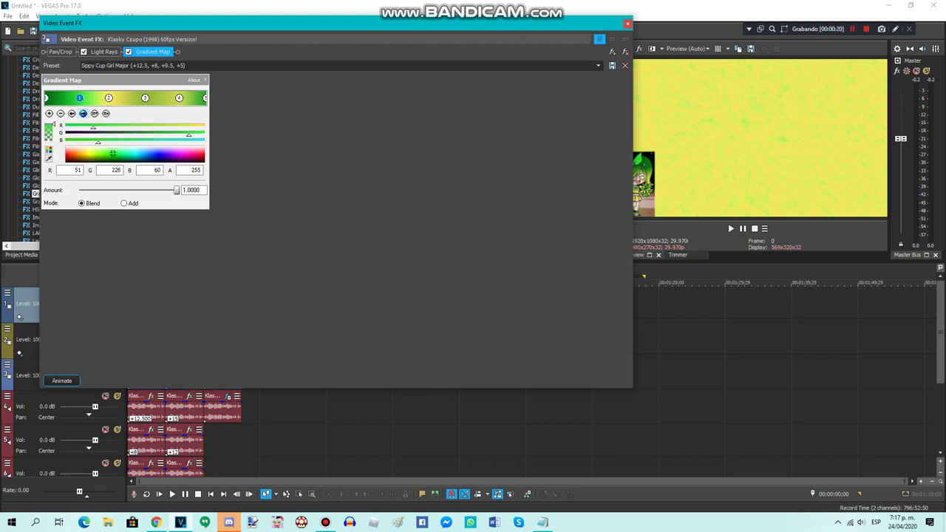
left_click(83, 114)
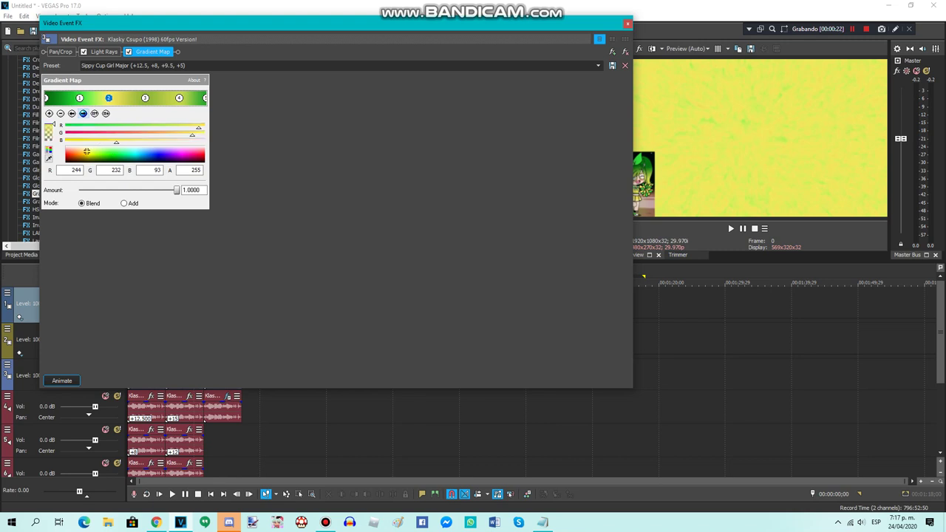
left_click(83, 114)
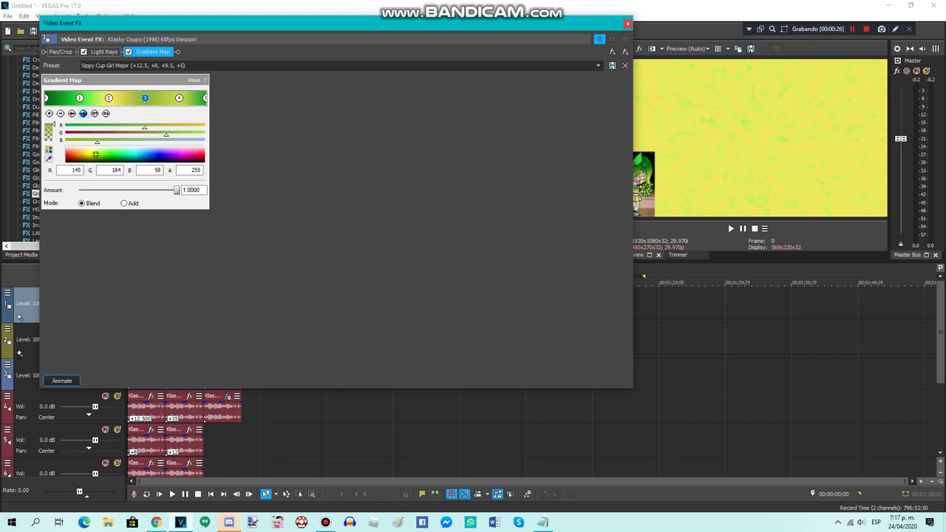
left_click(83, 114)
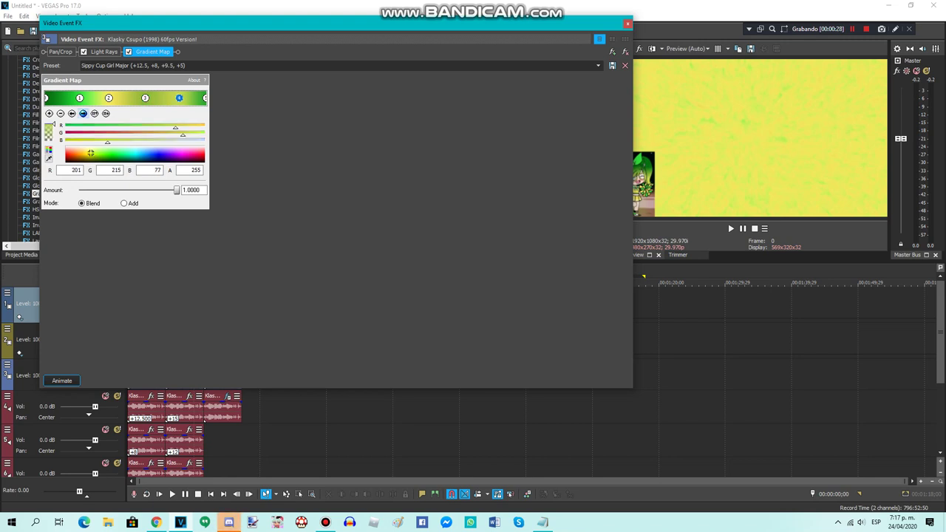
left_click(83, 114)
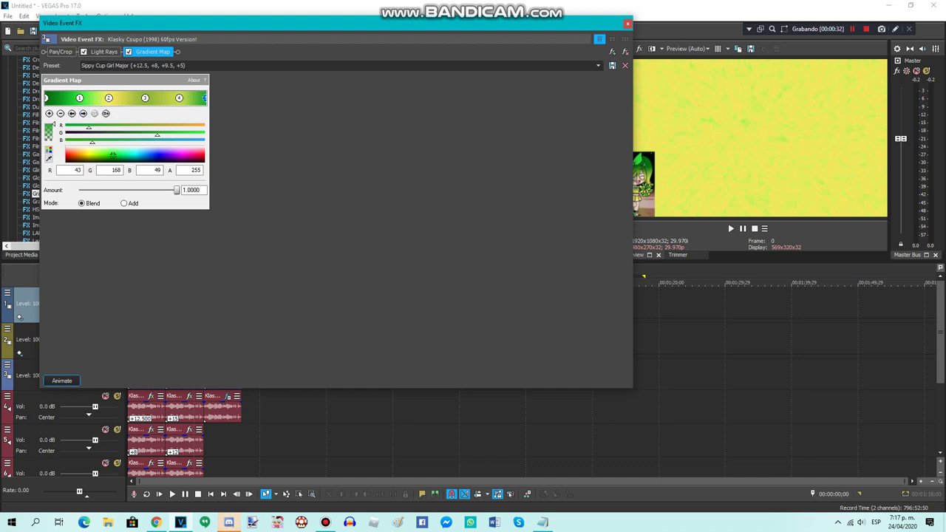
left_click(627, 24)
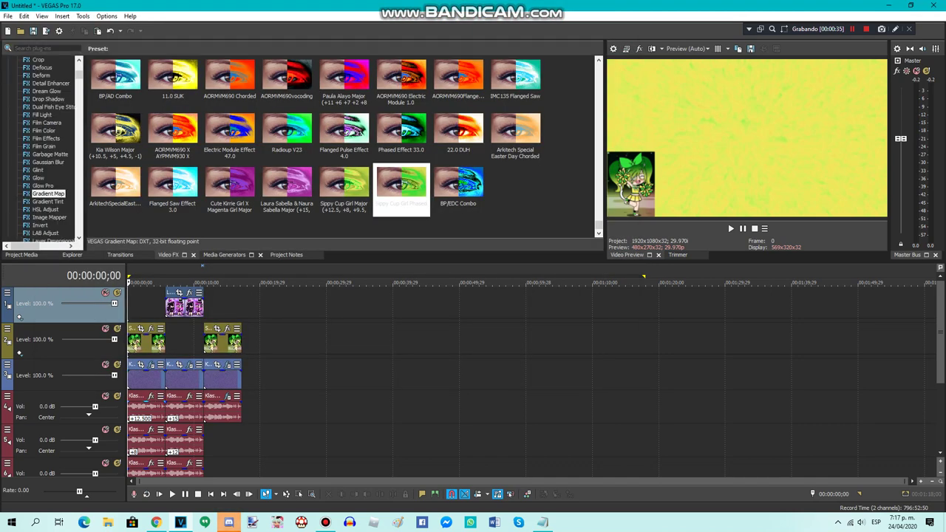
Check the pitch change in the properties of the first audio event on track 4
right_click(150, 406)
left_click(175, 505)
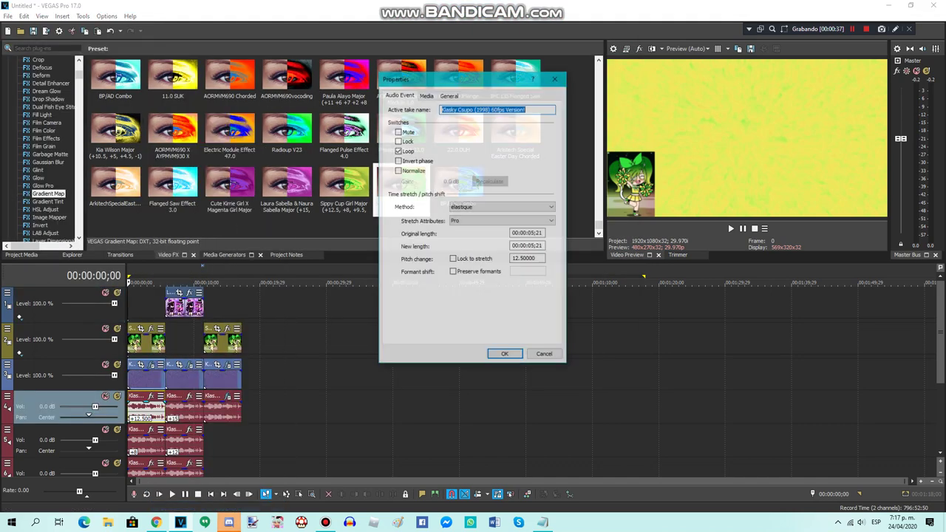
left_click_drag(525, 259, 512, 259)
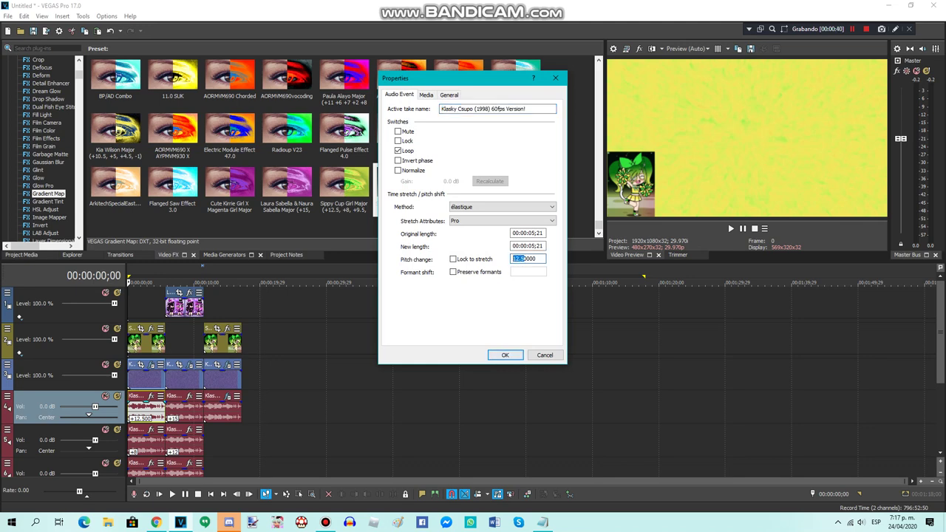
left_click(505, 356)
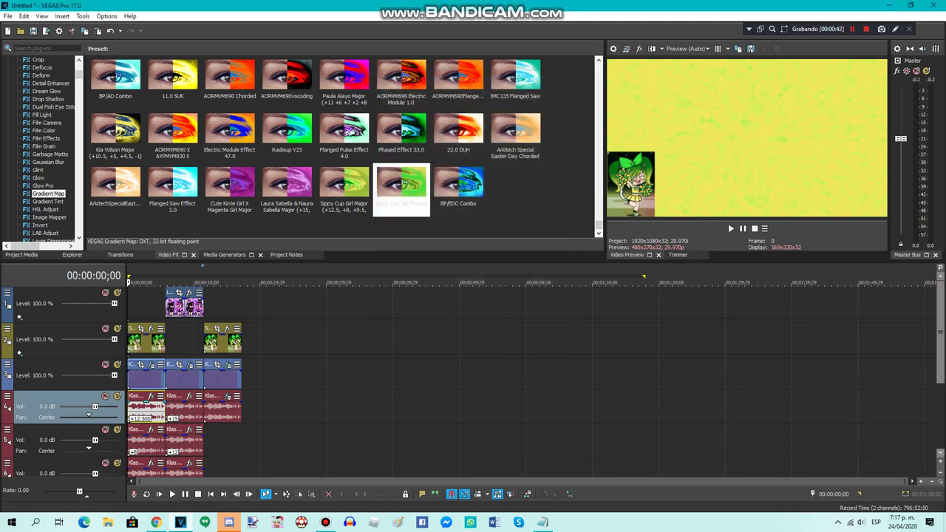
Set the pitch change of the first audio event on track 5 to 8
scroll(122, 381, "down", 2)
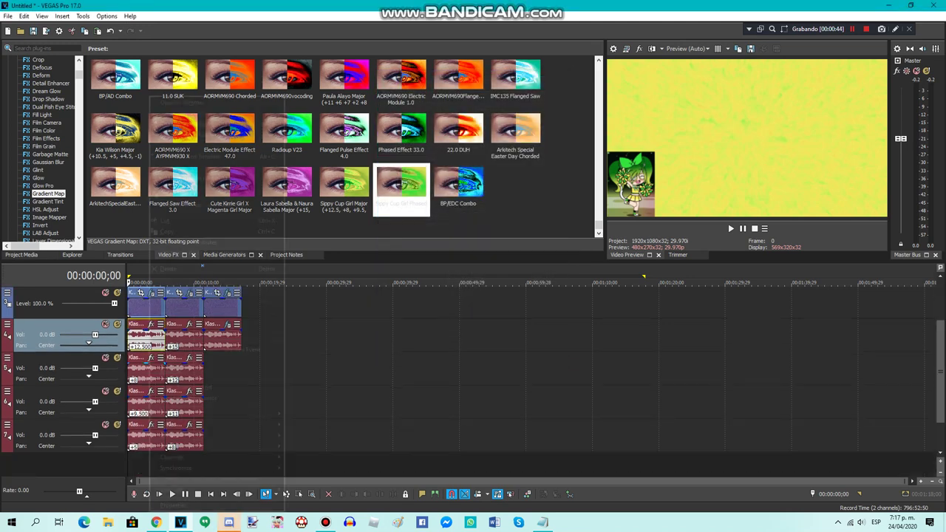
right_click(149, 367)
left_click(178, 505)
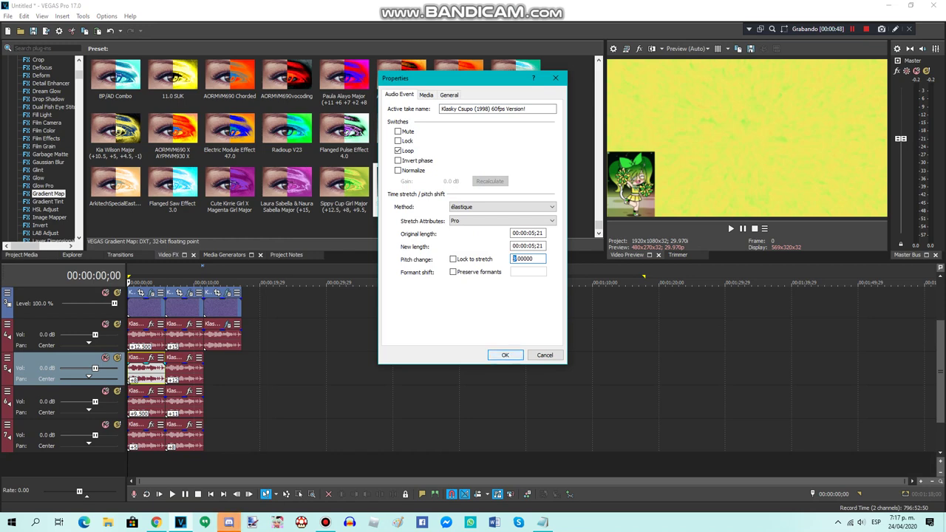
type("8")
left_click(505, 355)
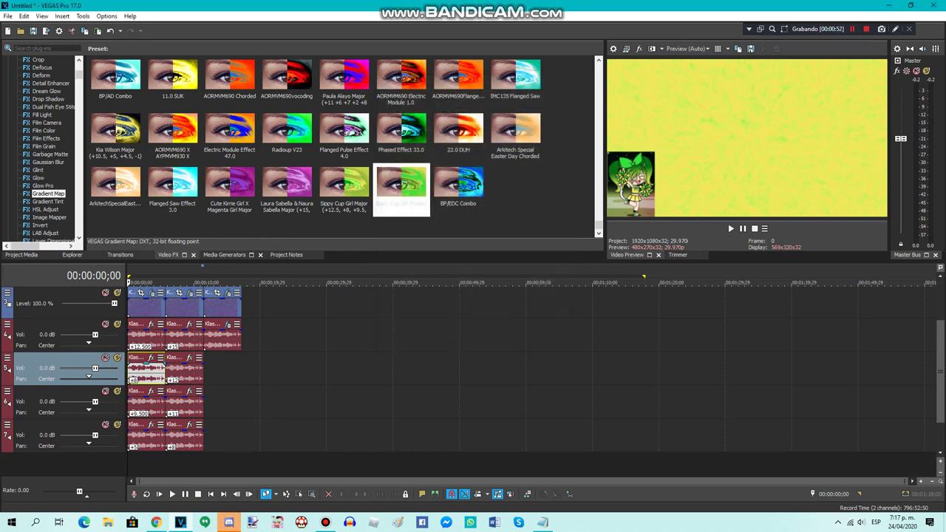
Check the pitch change in the properties of the first audio event on track 6
right_click(133, 402)
left_click(157, 506)
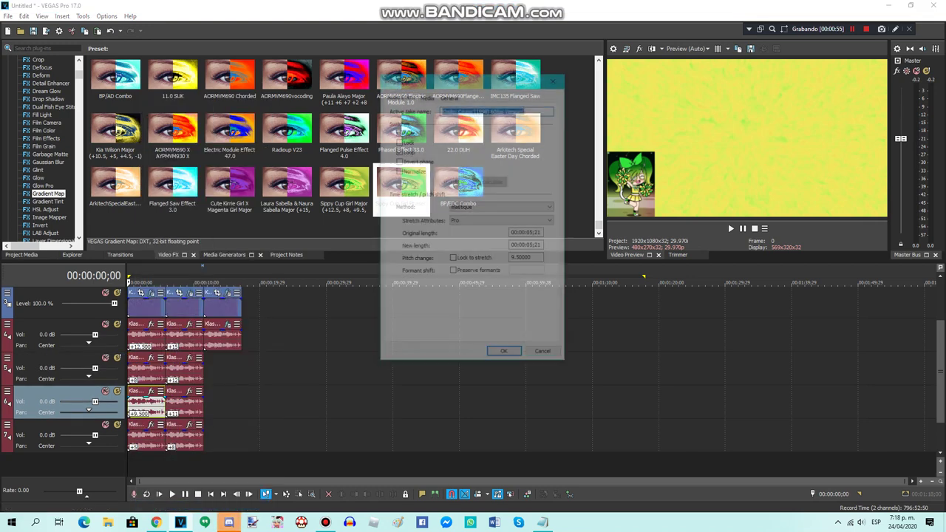
left_click_drag(522, 258, 511, 259)
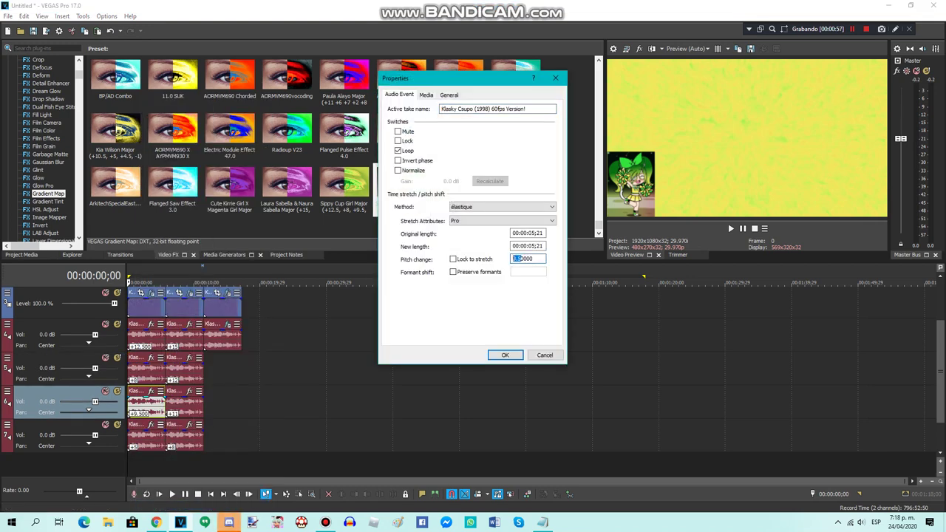
left_click(505, 355)
Set the pitch change of the first audio event on track 7 to 5
right_click(157, 444)
left_click(180, 437)
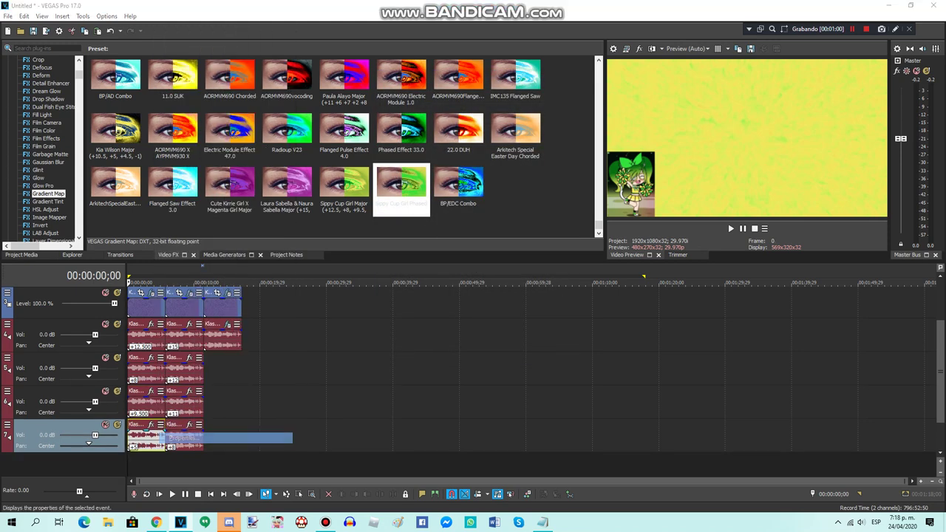
left_click_drag(518, 259, 511, 256)
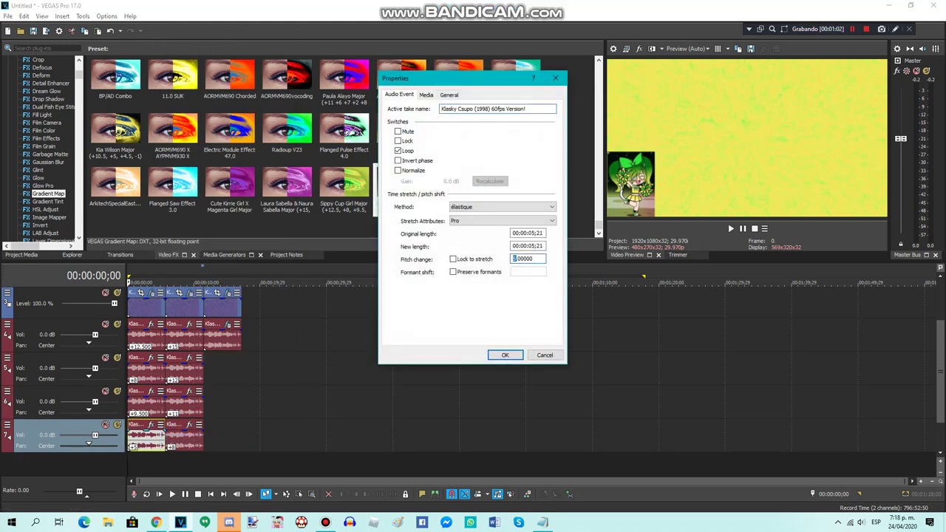
type("5")
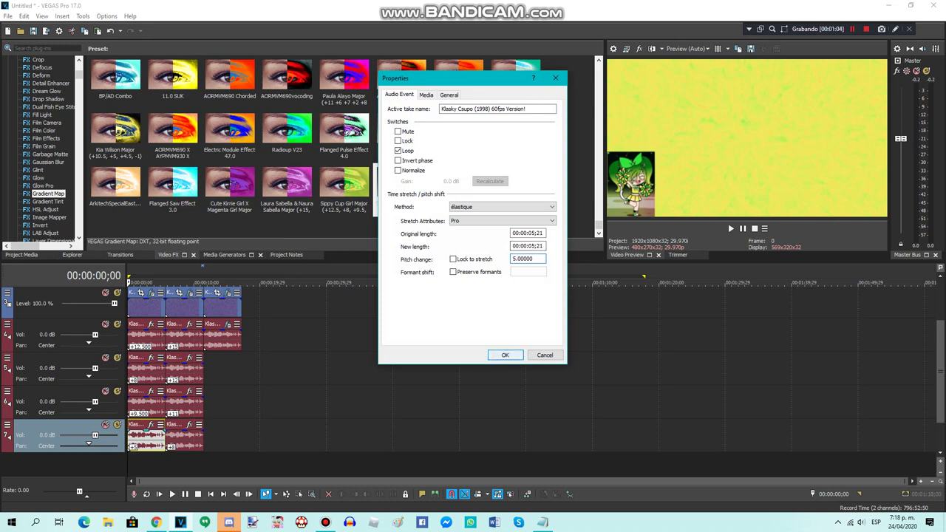
left_click(505, 355)
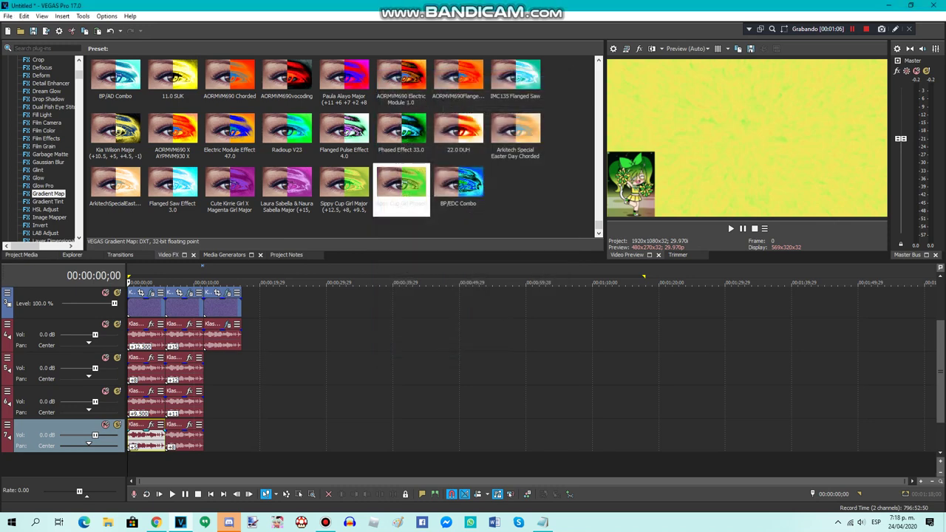
Annotate the video preview with a red rectangle around the green-haired character picture and three red arrows pointing at it
left_click_drag(940, 371, 940, 332)
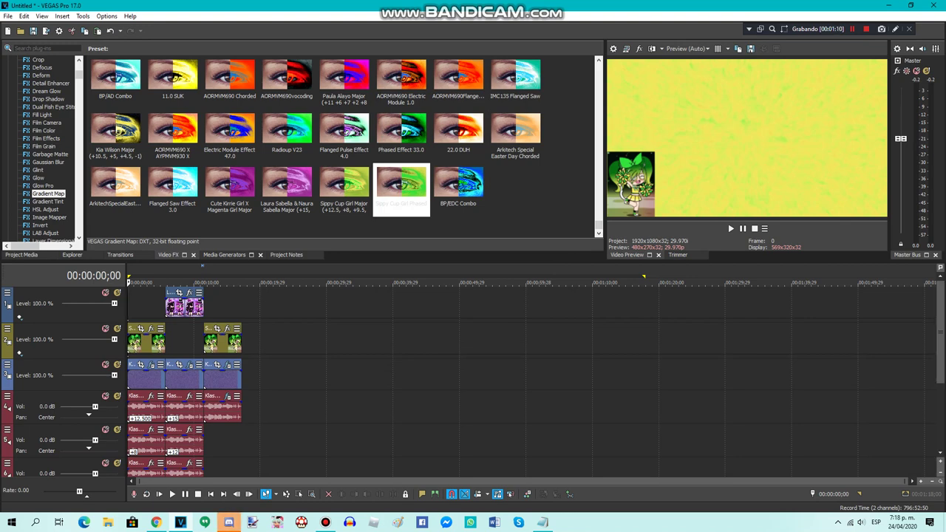
left_click(895, 29)
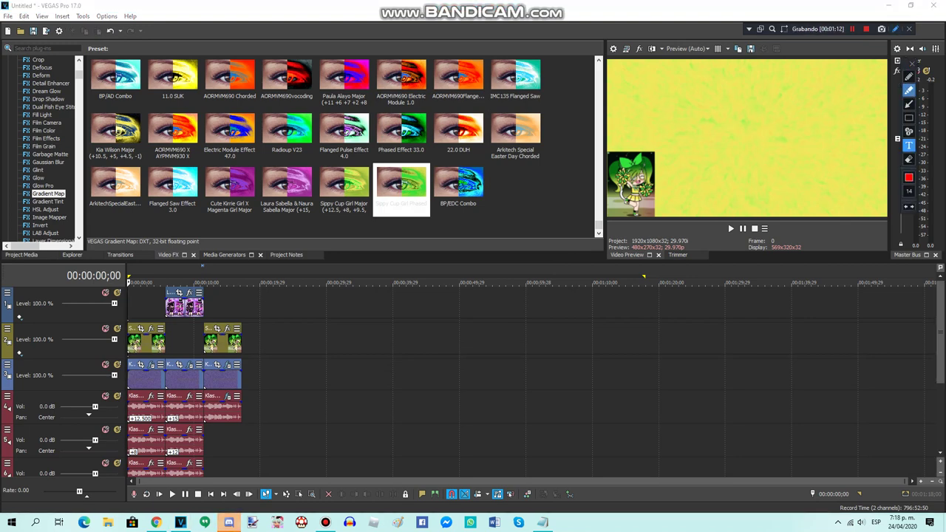
left_click(909, 117)
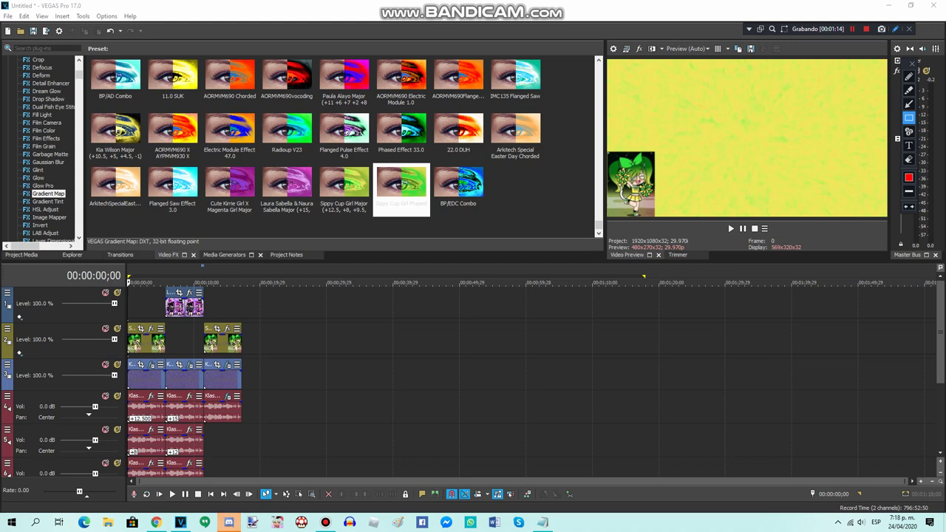
left_click_drag(604, 143, 660, 222)
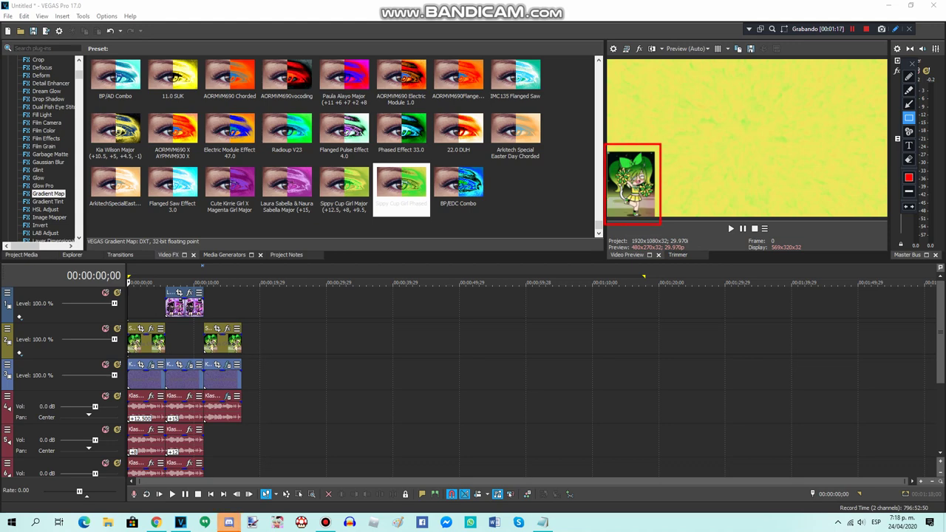
left_click(909, 104)
left_click_drag(693, 119, 640, 142)
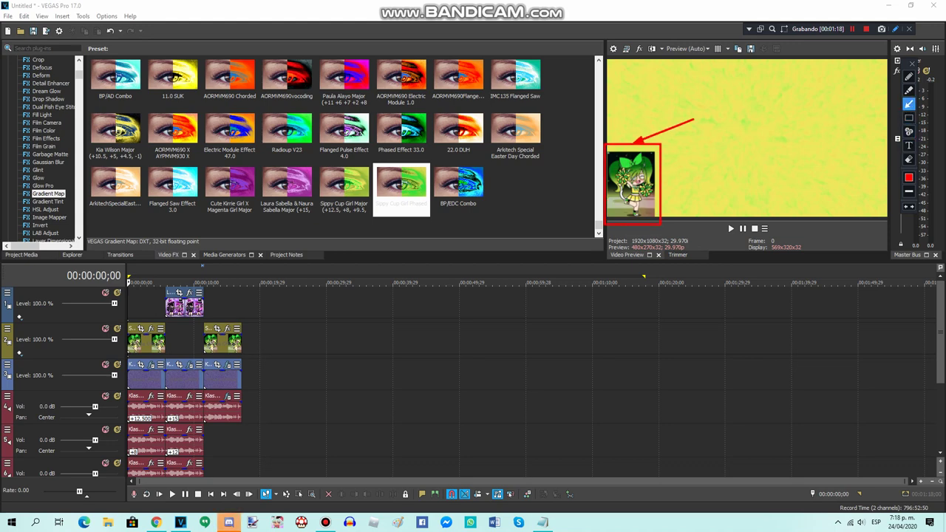
left_click_drag(712, 164, 662, 166)
left_click_drag(721, 205, 662, 193)
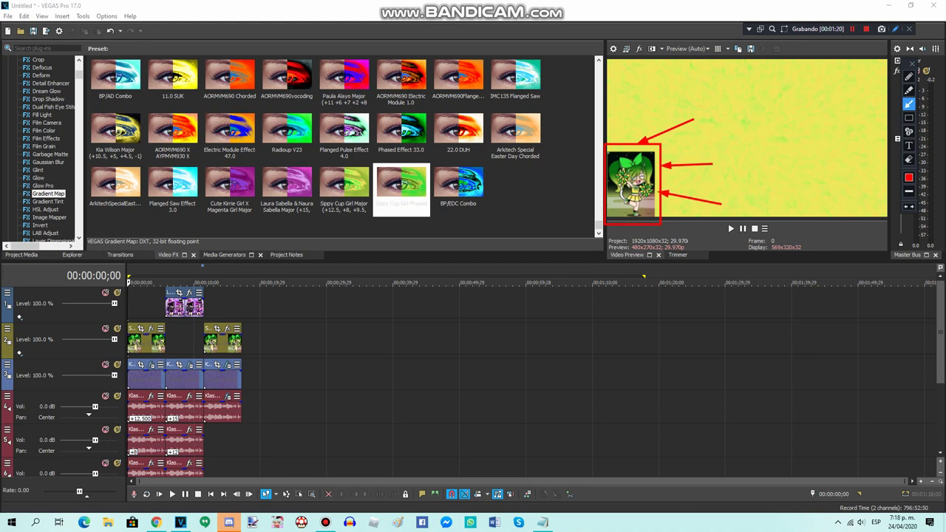
Add the red note "You need to use this picture, is in description." over the preview, and exit the screen drawing mode
left_click(909, 145)
left_click(722, 118)
type("Yo")
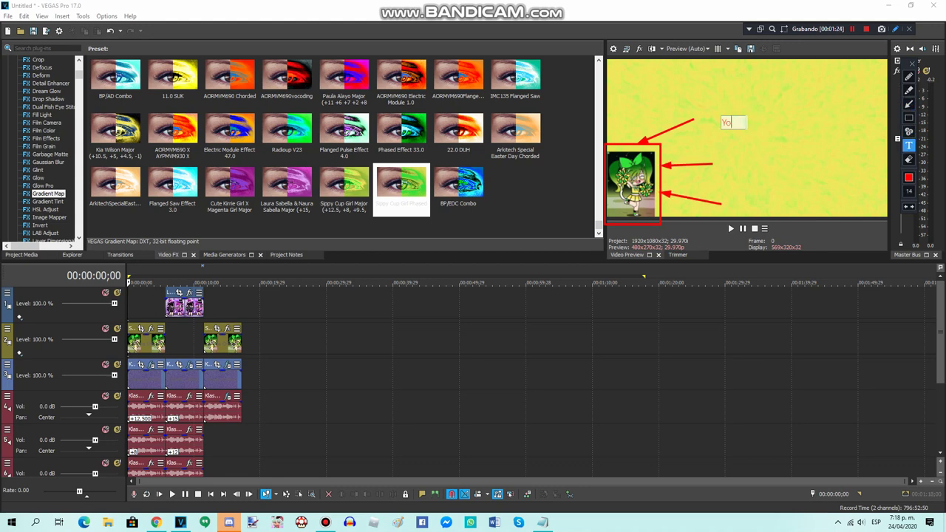
type("u need to use")
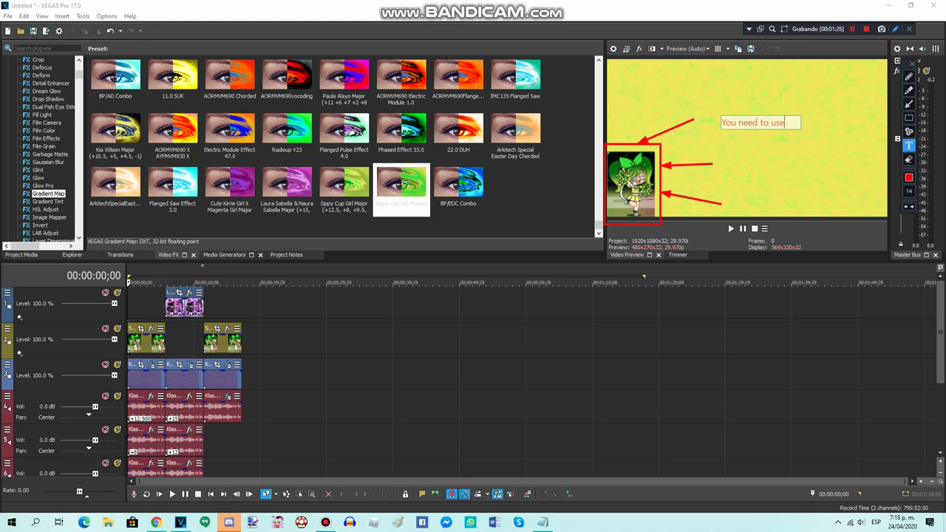
type(" this pictur")
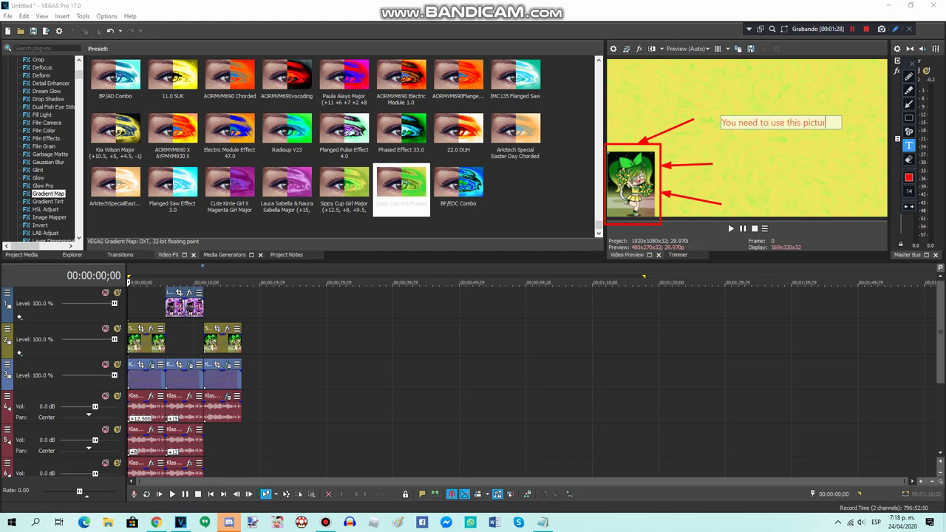
type("e, is in")
key("Return")
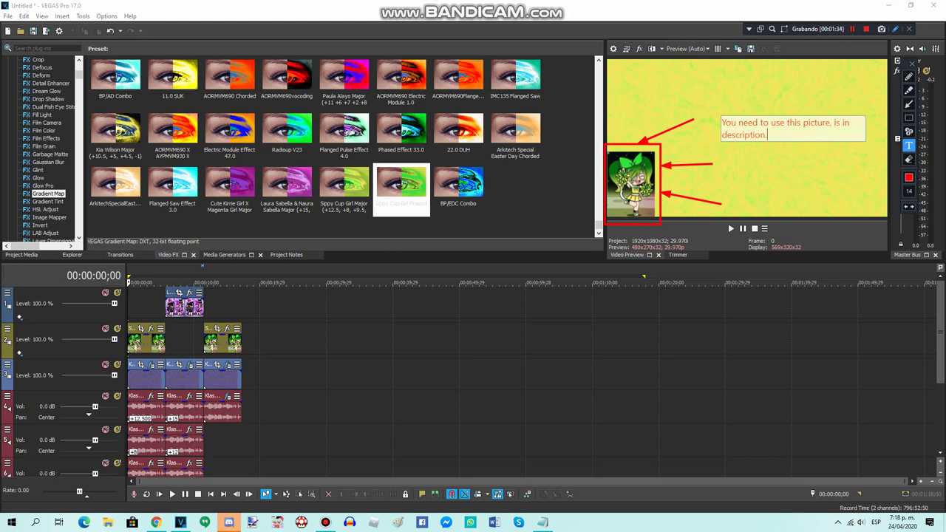
key("Escape")
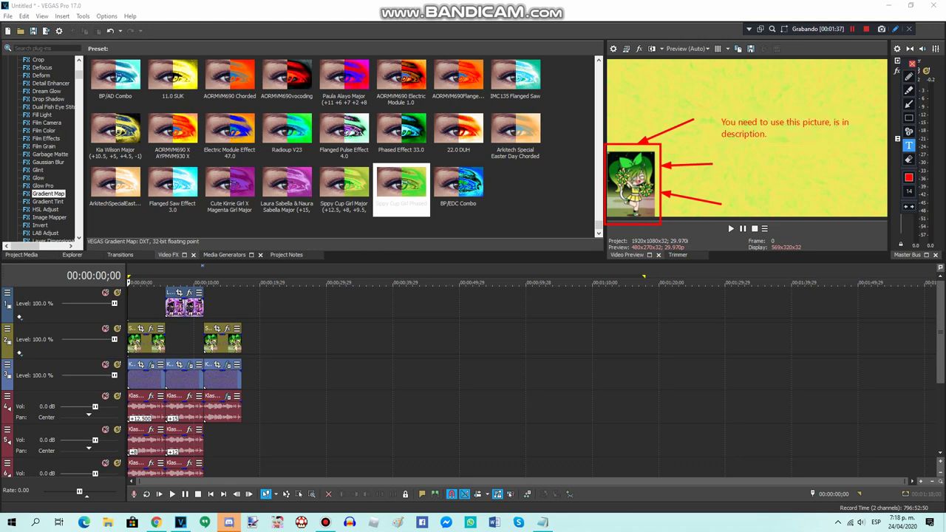
key("Escape")
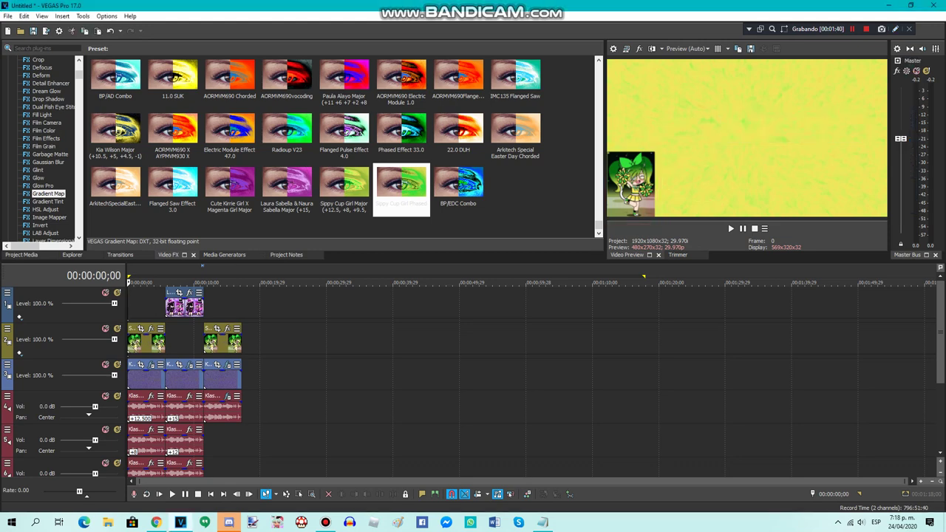
Place the playhead at the start of the second clip and examine the Light Rays settings of its Klasky Csupo video event
left_click(169, 341)
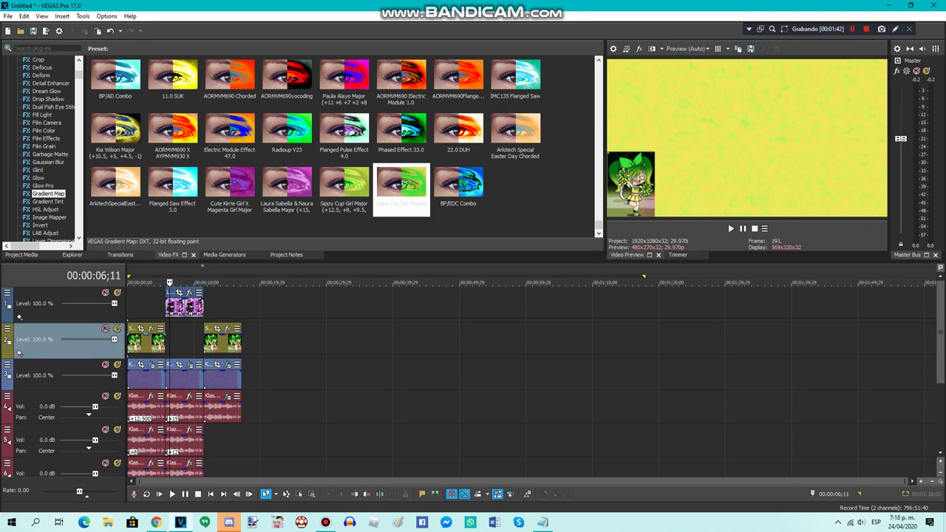
left_click(166, 341)
left_click(190, 365)
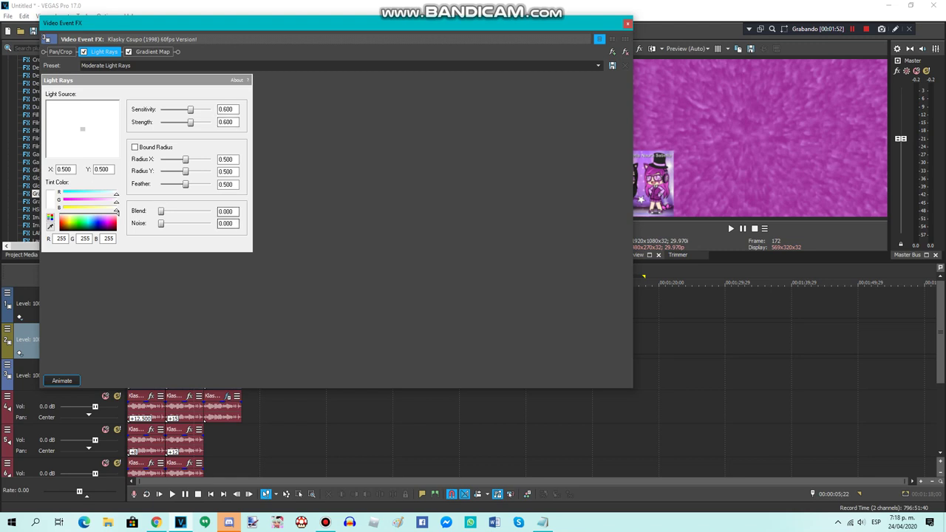
Examine the colour values of each Gradient Map control point on the second clip, and close the event effects
left_click(153, 52)
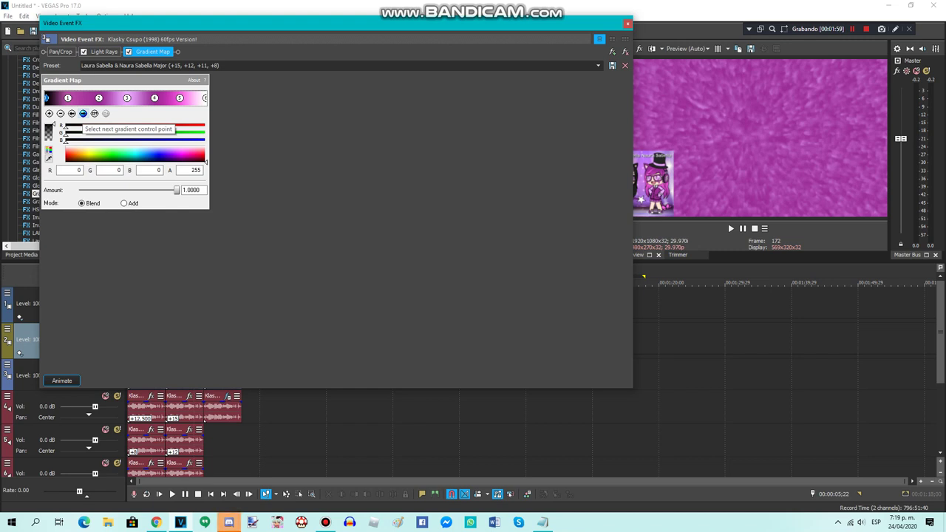
left_click(83, 113)
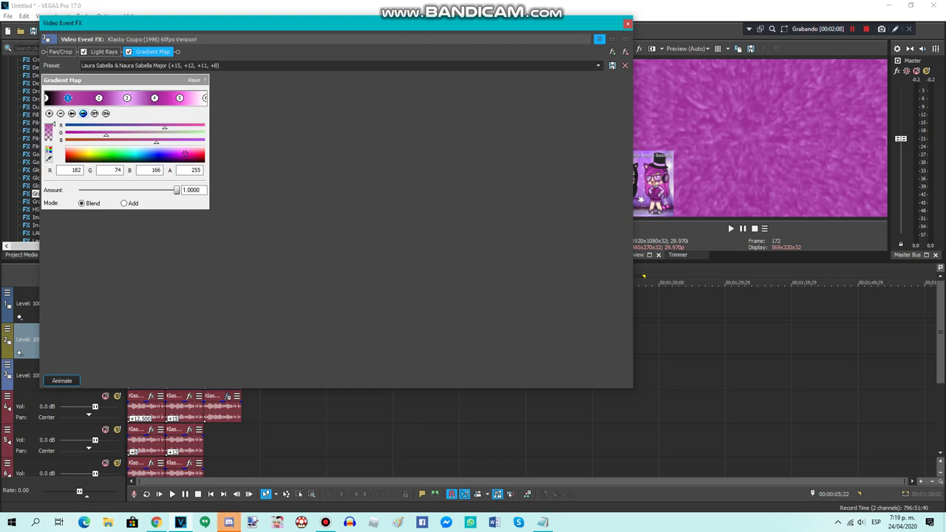
left_click(83, 114)
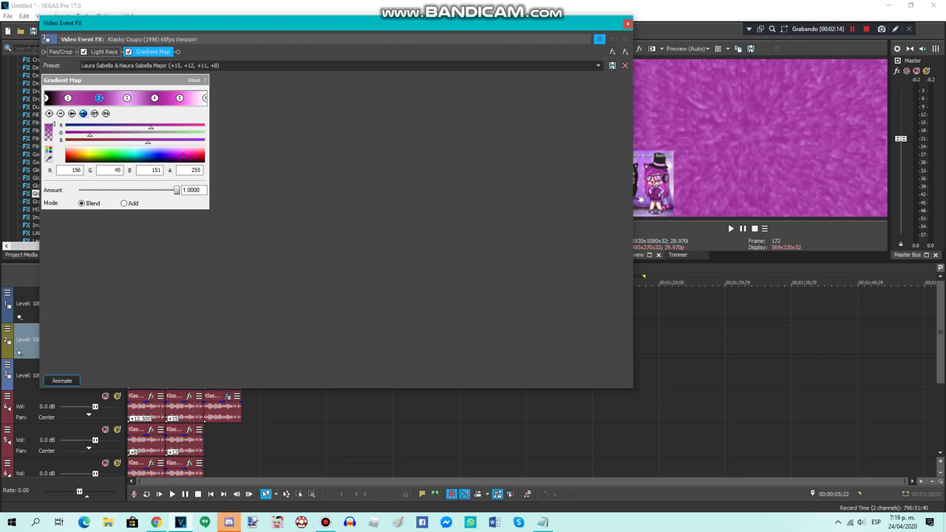
left_click(83, 113)
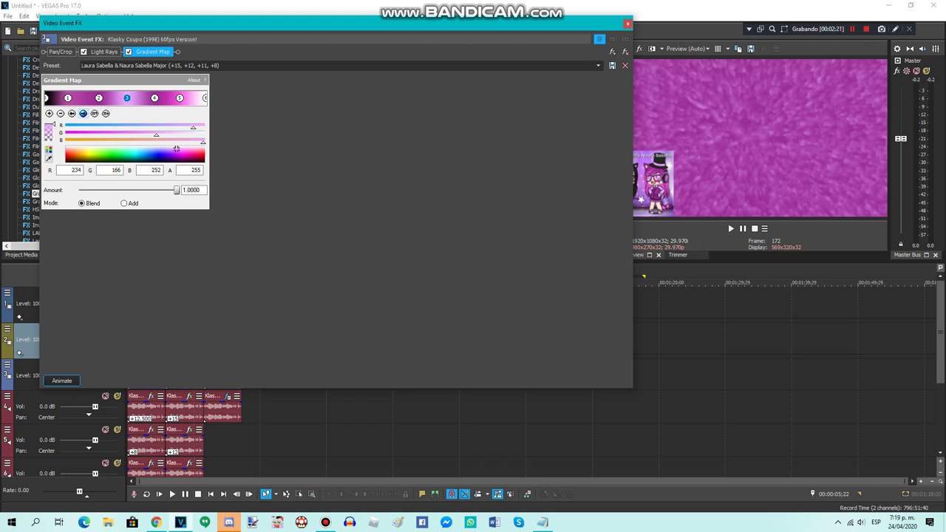
left_click(154, 97)
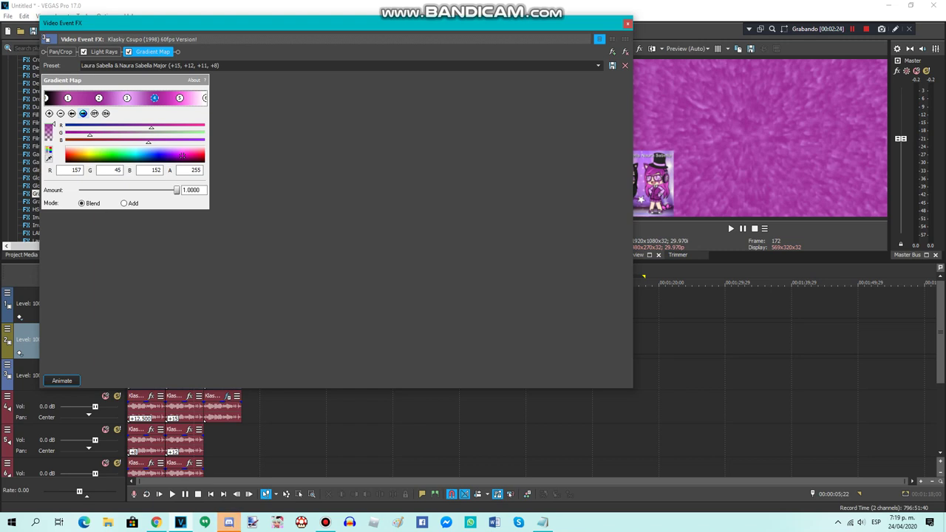
left_click(83, 113)
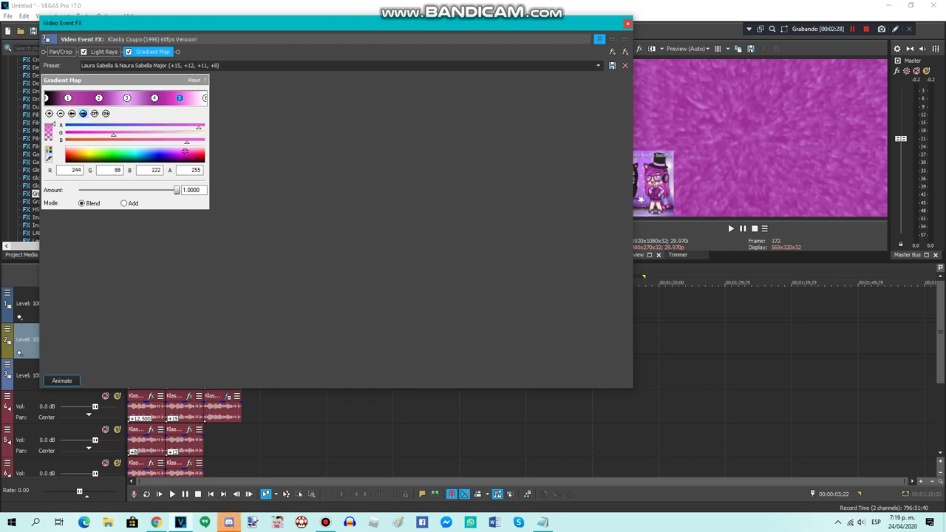
left_click(82, 113)
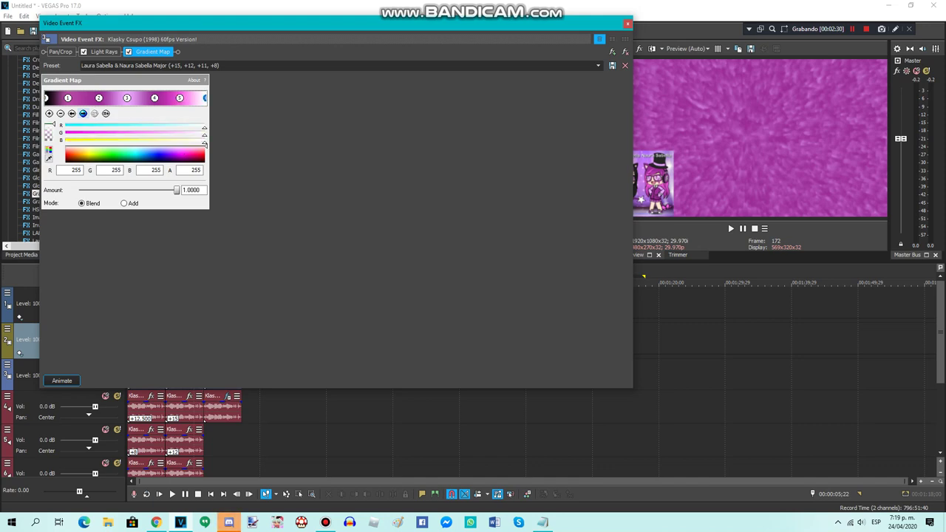
left_click(628, 23)
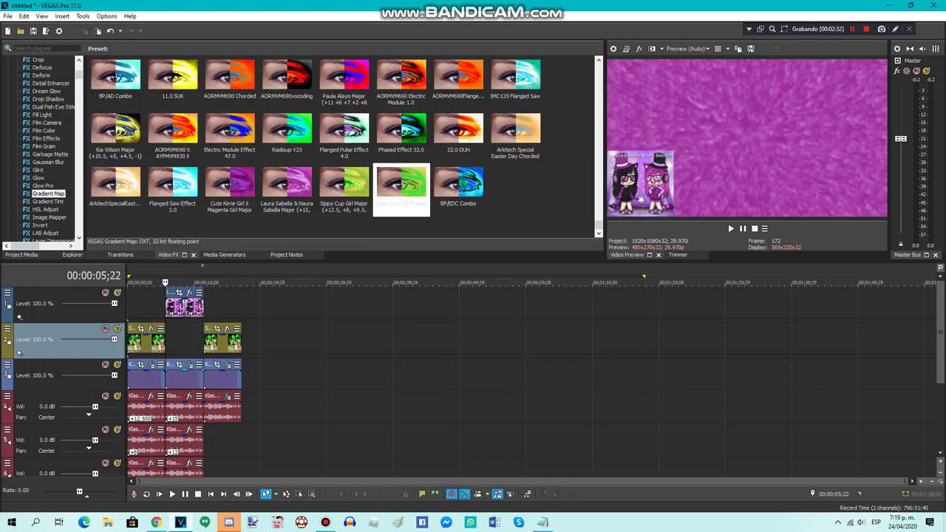
Check the pitch change in the properties of the second audio event on track 4
right_click(178, 408)
left_click(208, 504)
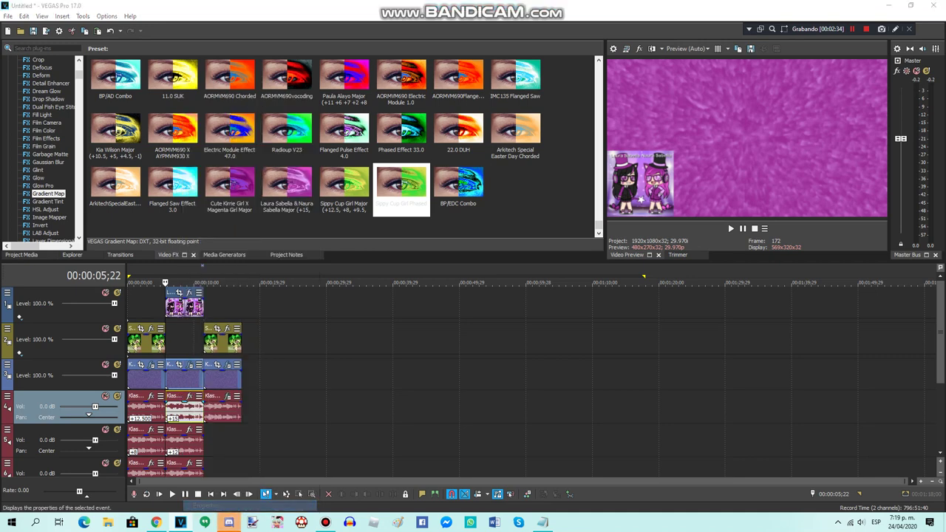
left_click_drag(520, 259, 513, 258)
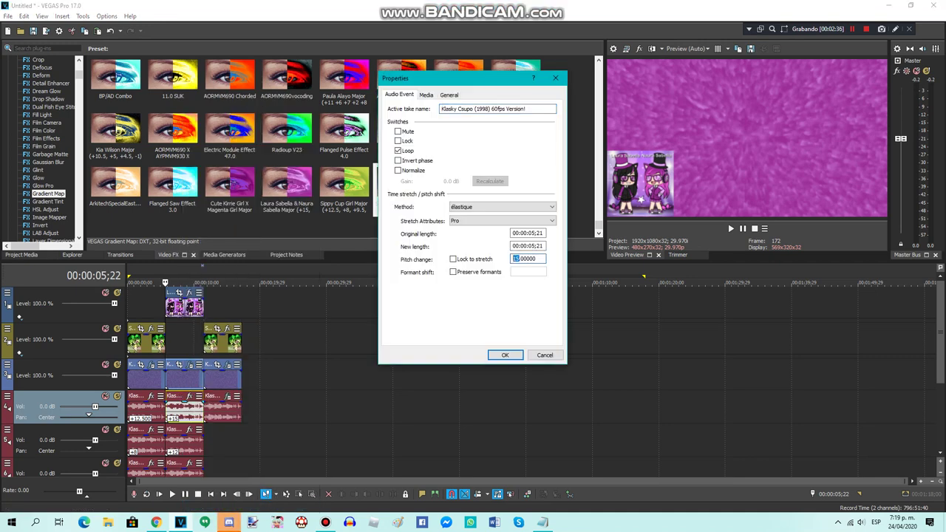
left_click(526, 259)
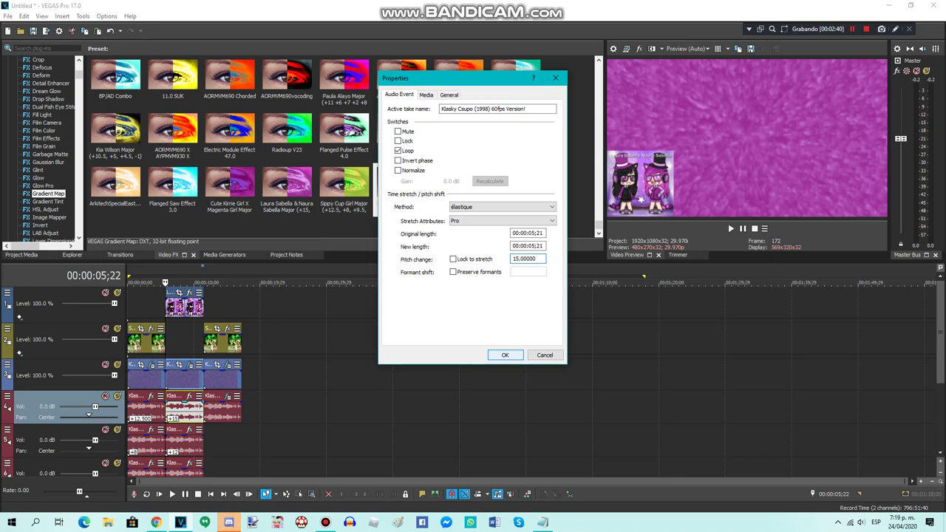
key("Return")
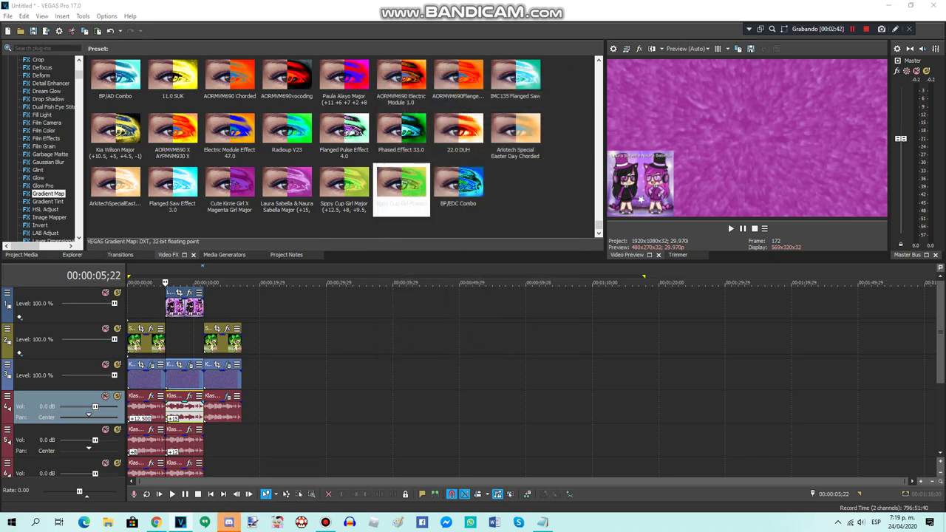
Check the pitch change in the properties of the second audio event on track 5
right_click(184, 444)
left_click(222, 436)
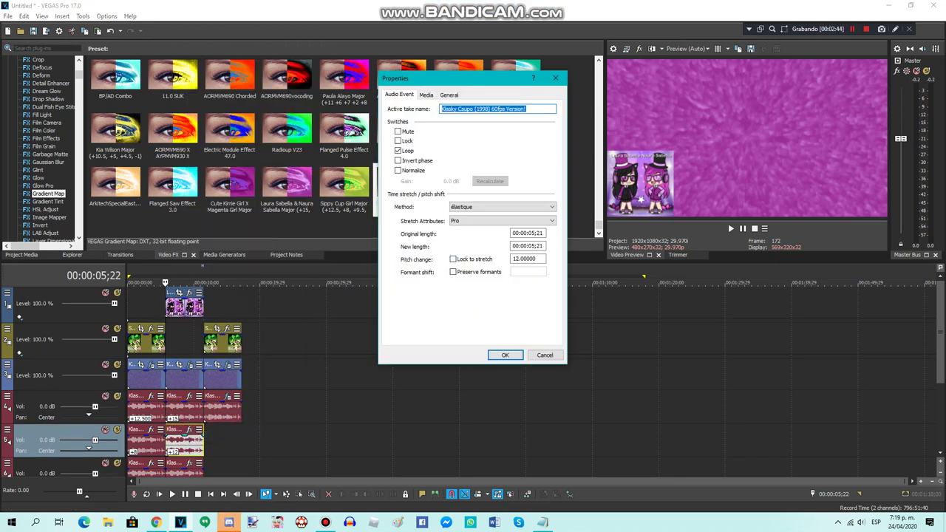
left_click_drag(520, 259, 511, 258)
left_click(520, 258)
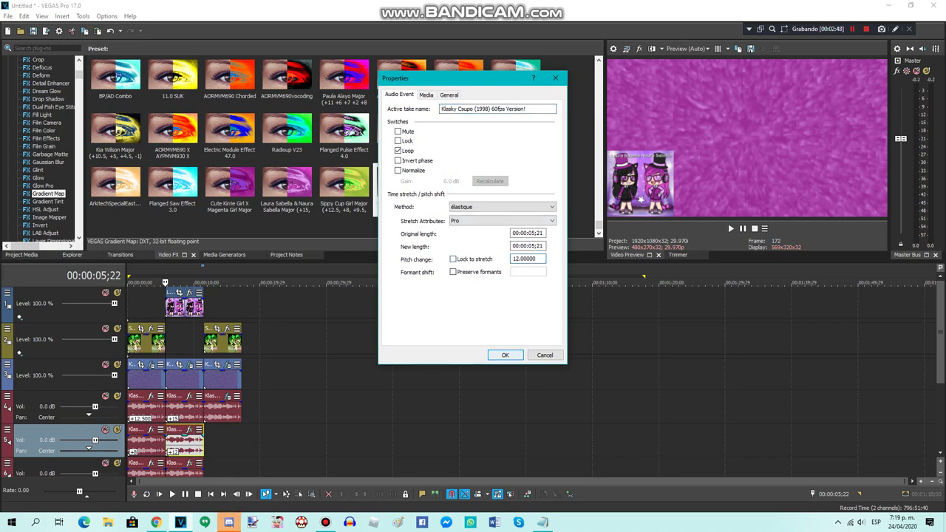
left_click(505, 356)
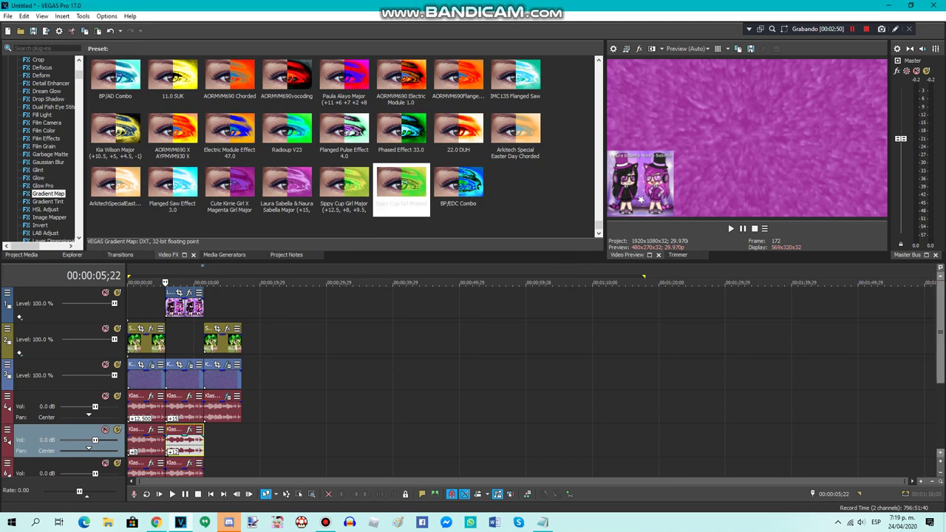
Check the pitch change in the properties of the second audio event on track 6
scroll(66, 369, "down", 2)
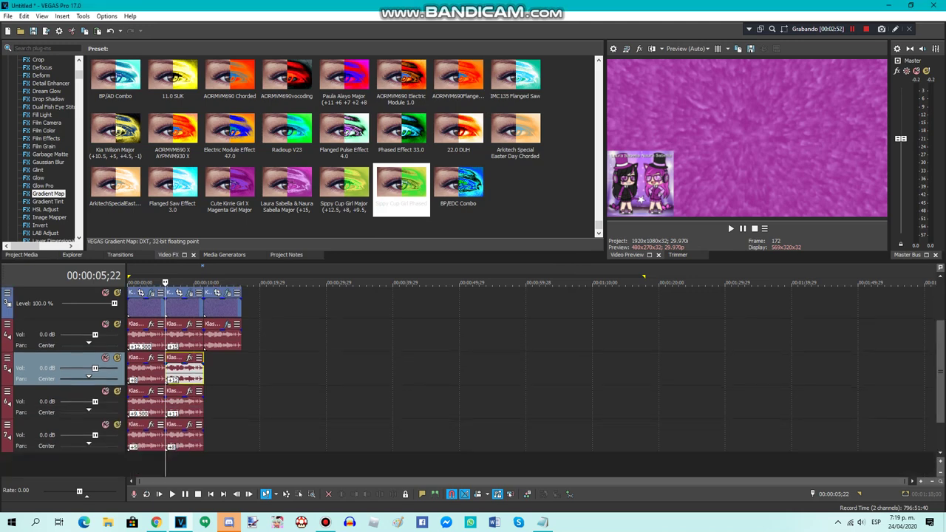
right_click(189, 401)
left_click(221, 506)
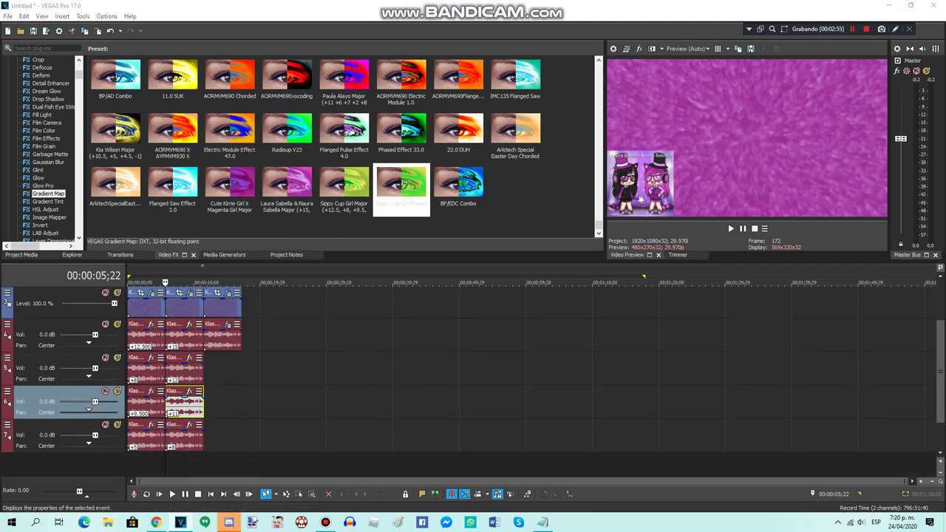
double_click(516, 259)
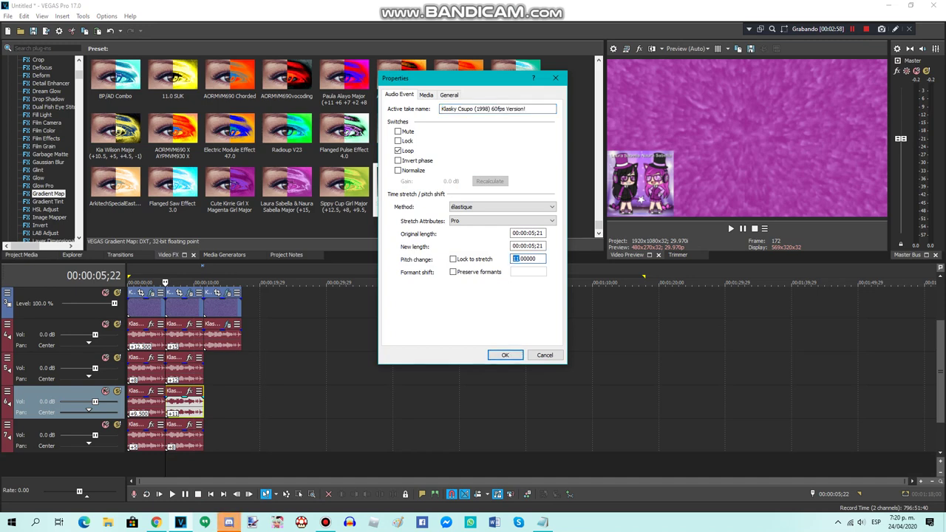
left_click(516, 258)
left_click(504, 355)
Check the pitch change in the properties of the second audio event on track 7
right_click(185, 440)
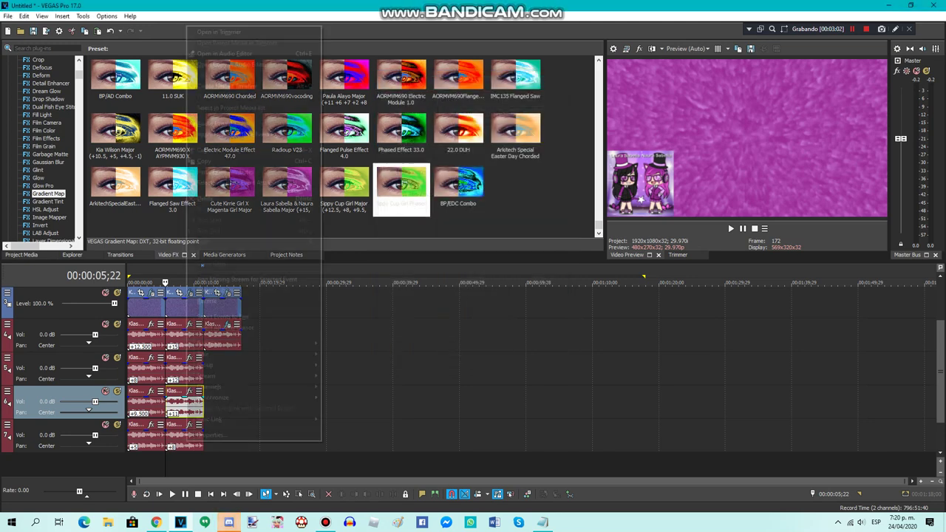
left_click(198, 436)
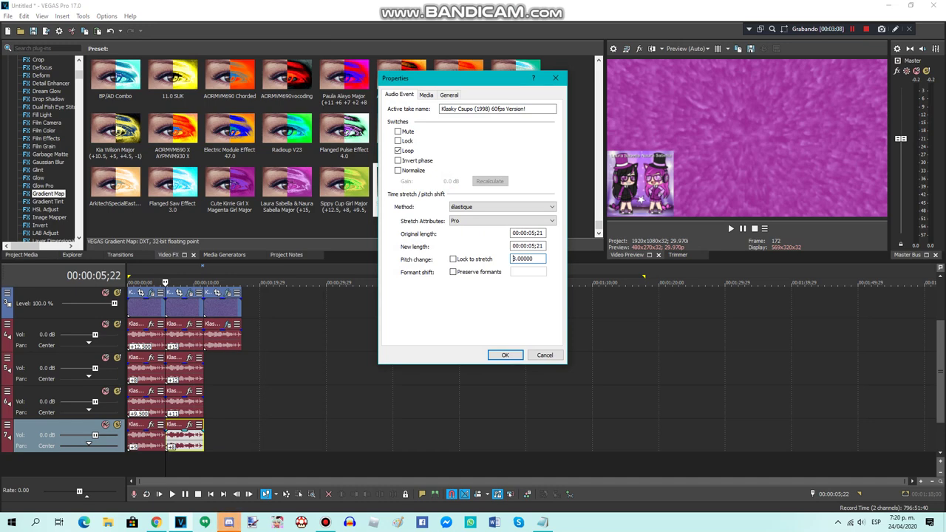
left_click(505, 354)
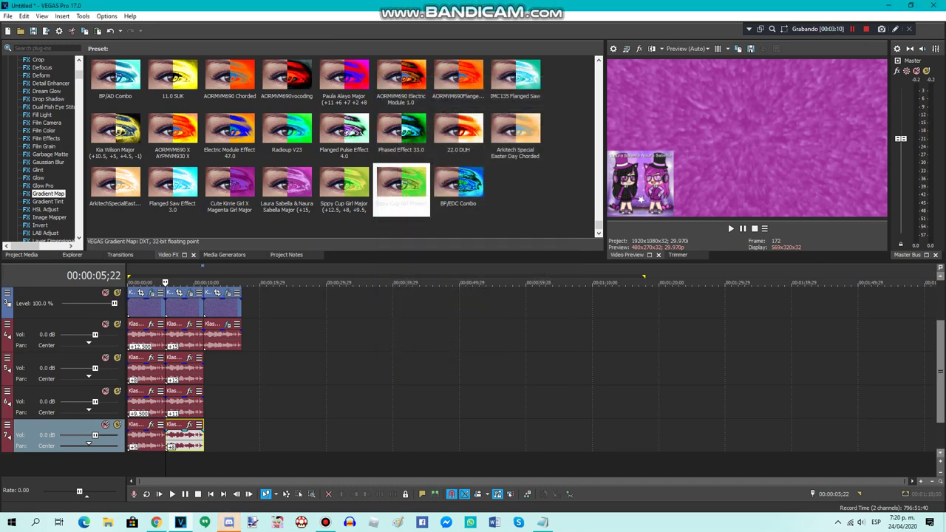
Annotate the video preview with a red rectangle around the picture of the two purple-hatted characters and three red arrows pointing at it
left_click(895, 29)
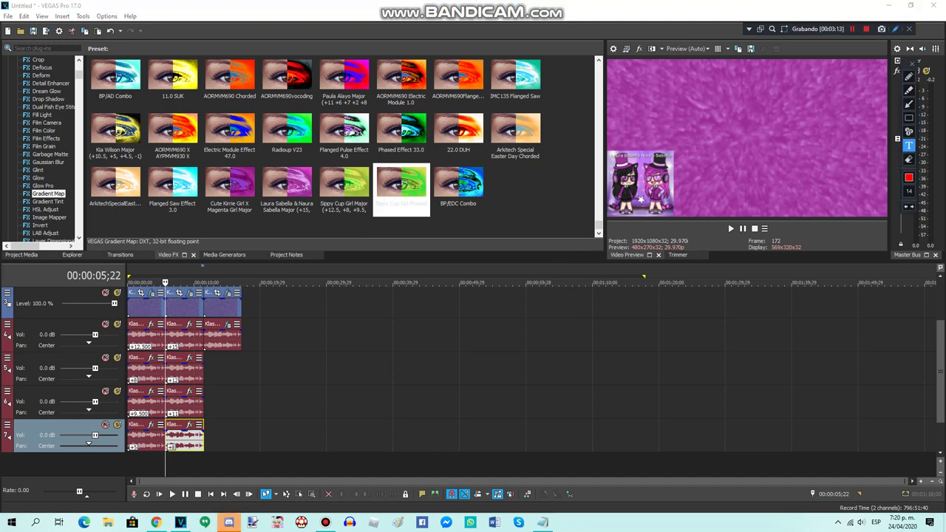
left_click(909, 117)
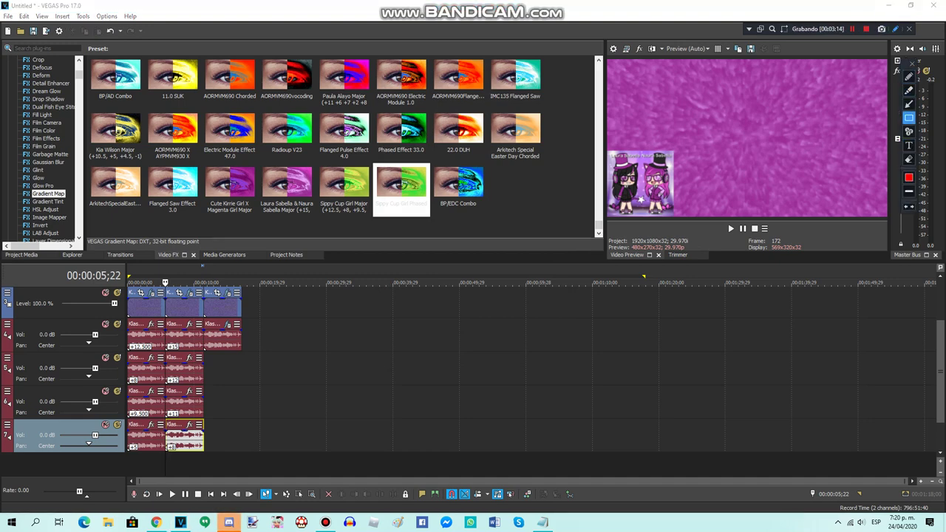
mouse_move(605, 151)
left_mouse_down()
mouse_move(678, 198)
mouse_move(677, 216)
left_mouse_up()
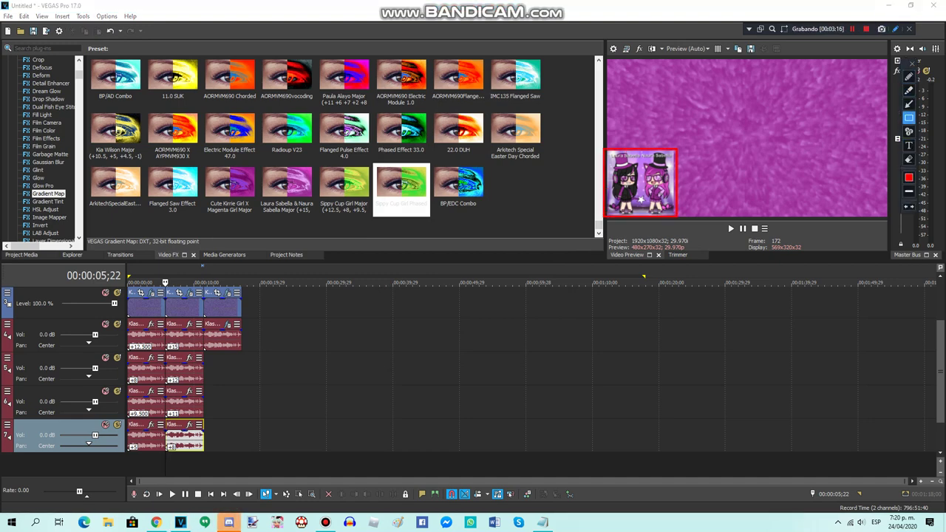
left_click(909, 104)
left_click_drag(630, 104, 622, 146)
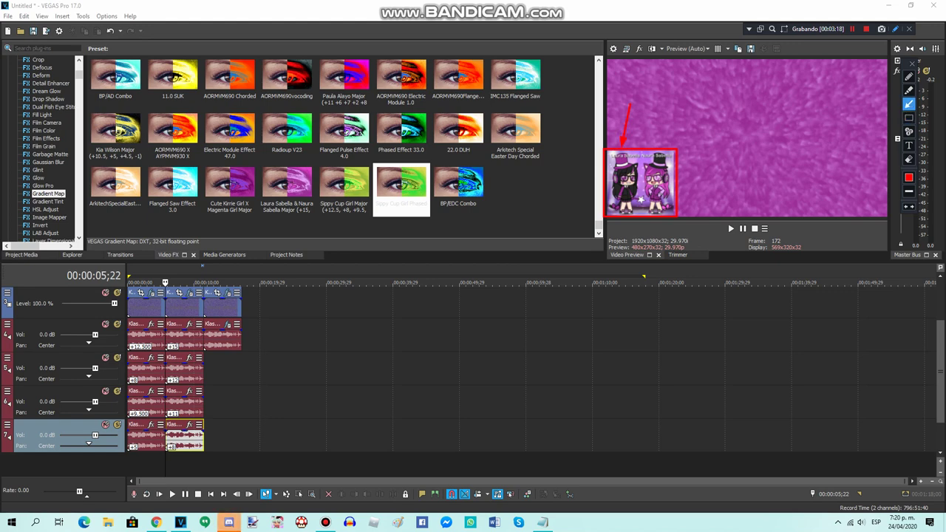
left_click_drag(714, 174, 683, 170)
left_click(908, 90)
Add the red note "You have to use this picture, the picture is in description." over the preview, and exit the screen drawing mode
left_click(909, 145)
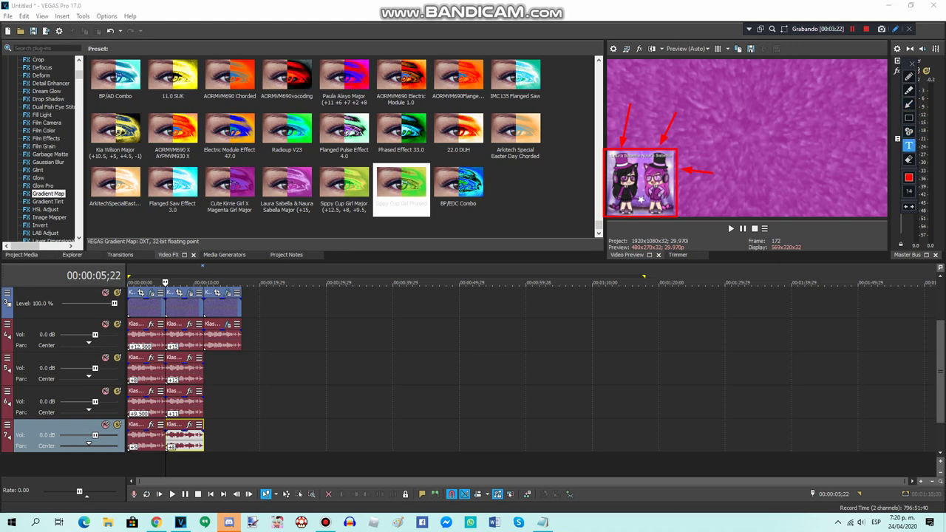
left_click(697, 114)
type("You have to ")
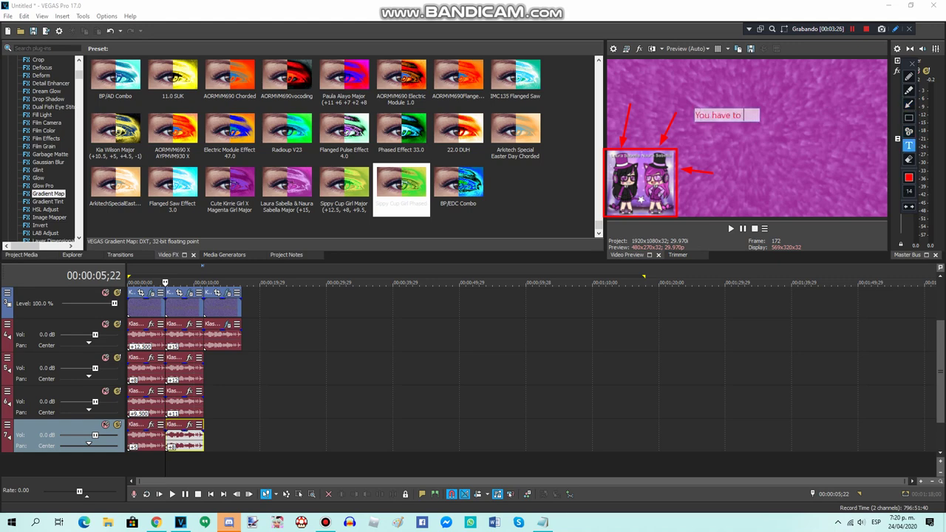
type("use this pic")
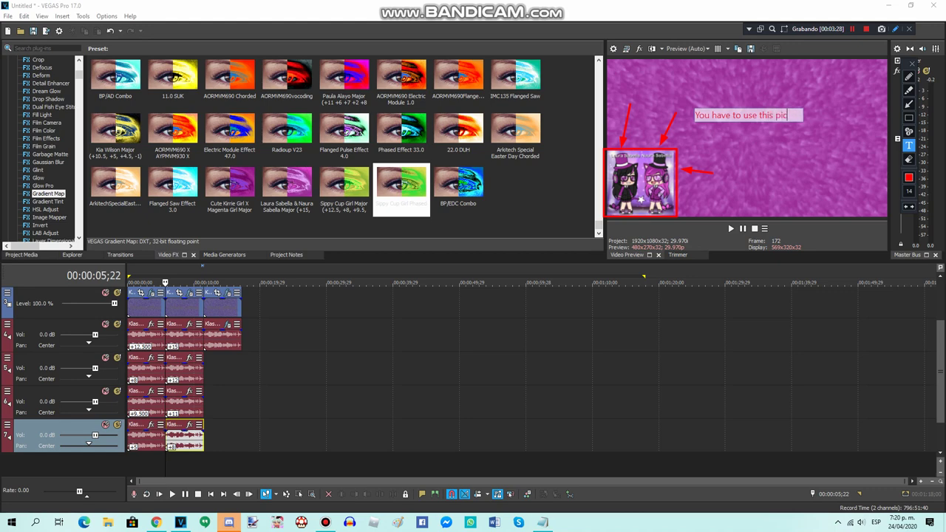
type("ture,")
type("the picture us")
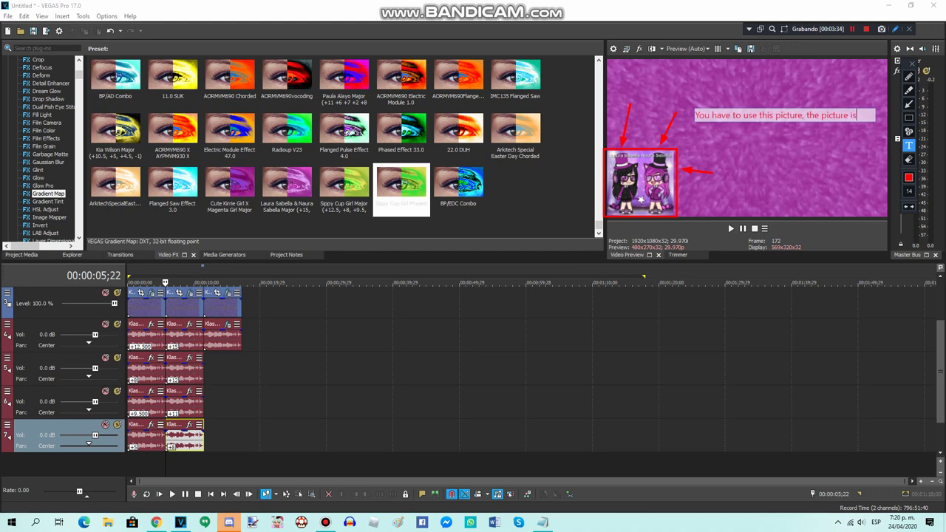
type(" in description.")
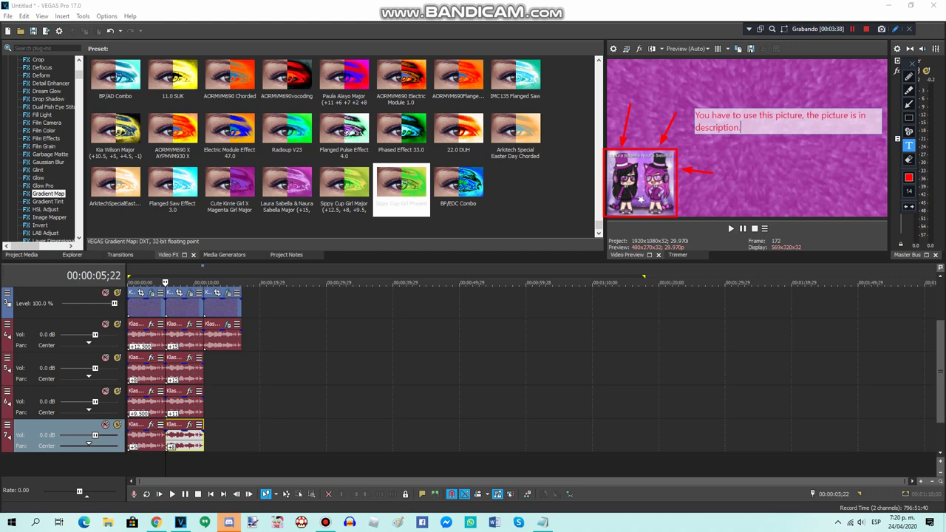
key("Escape")
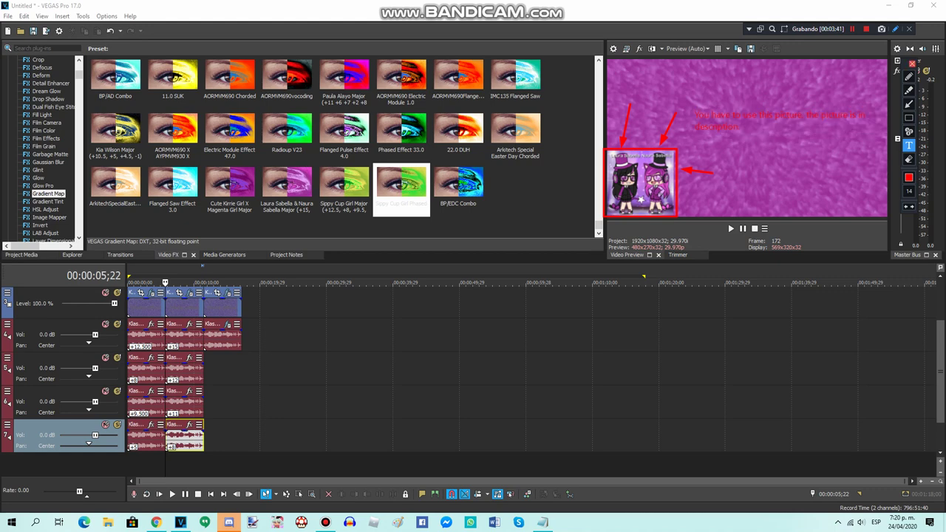
left_click(912, 64)
Move the playhead to the start of the third clip, at 00:00:11;14, and open the Gradient Map settings of its video event
left_click(207, 436)
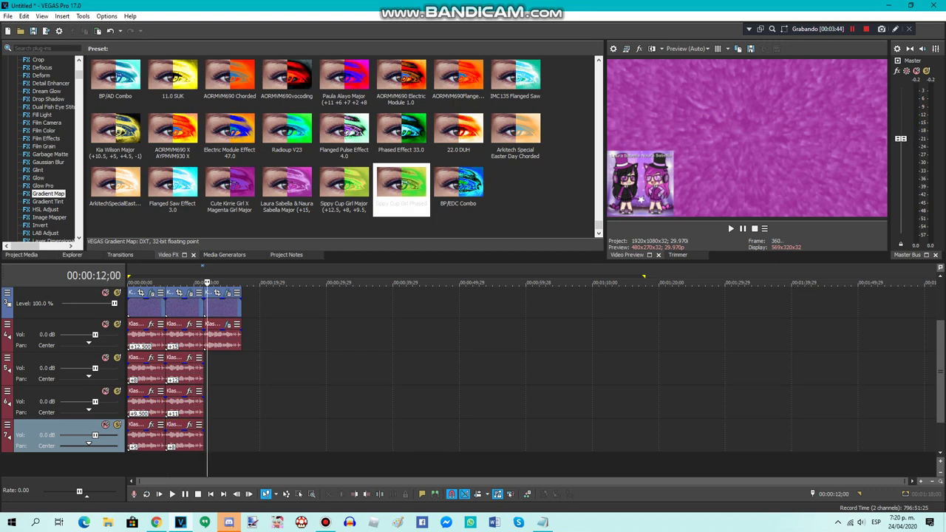
left_click(204, 283)
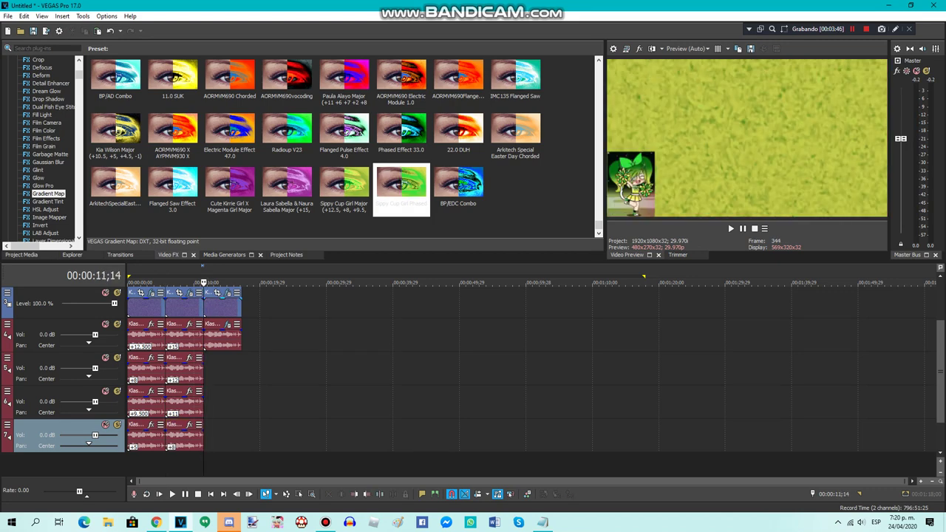
left_click_drag(401, 191, 227, 292)
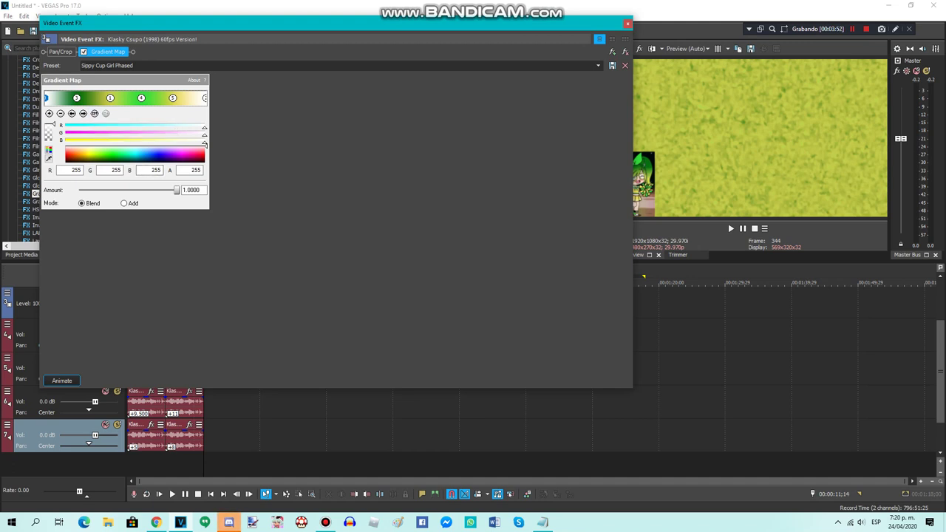
Inspect the RGB values of each colour stop in the third video event's Sippy Cup Girl Phased gradient, and close the effect settings
left_click(77, 98)
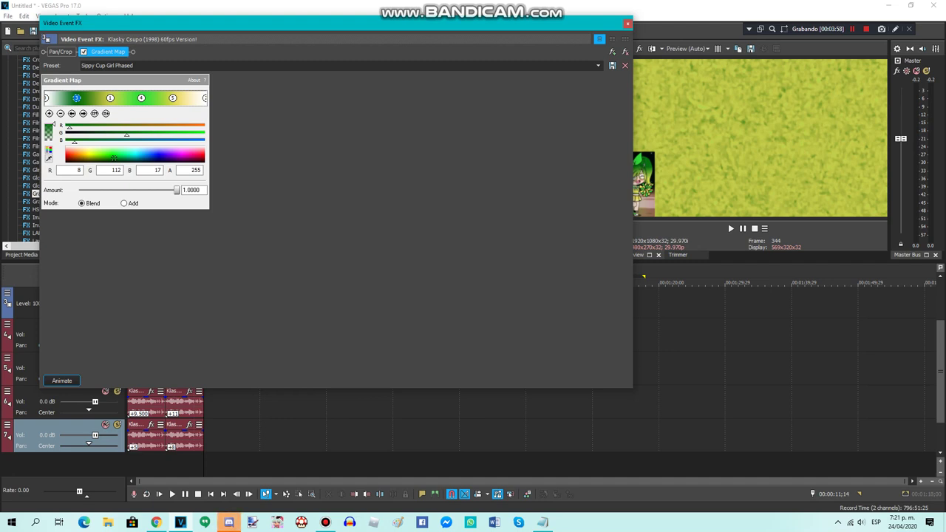
left_click(110, 98)
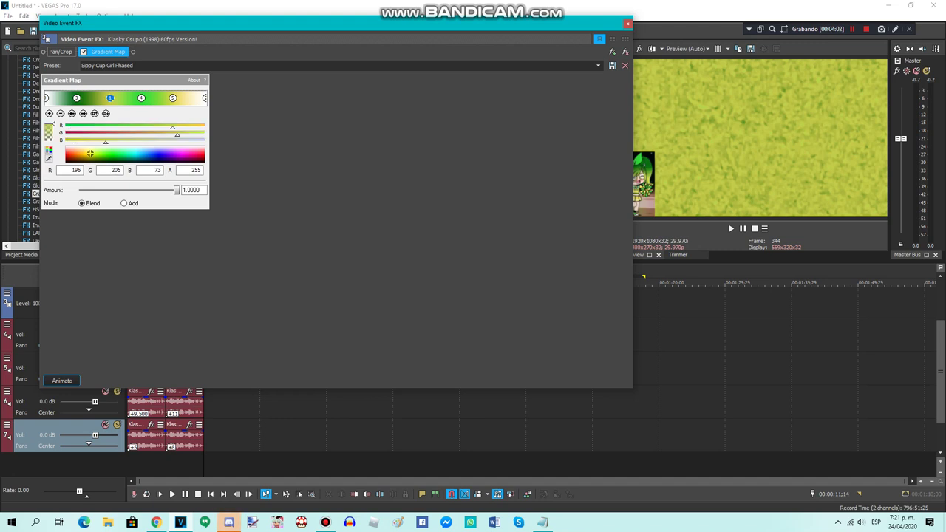
left_click(141, 98)
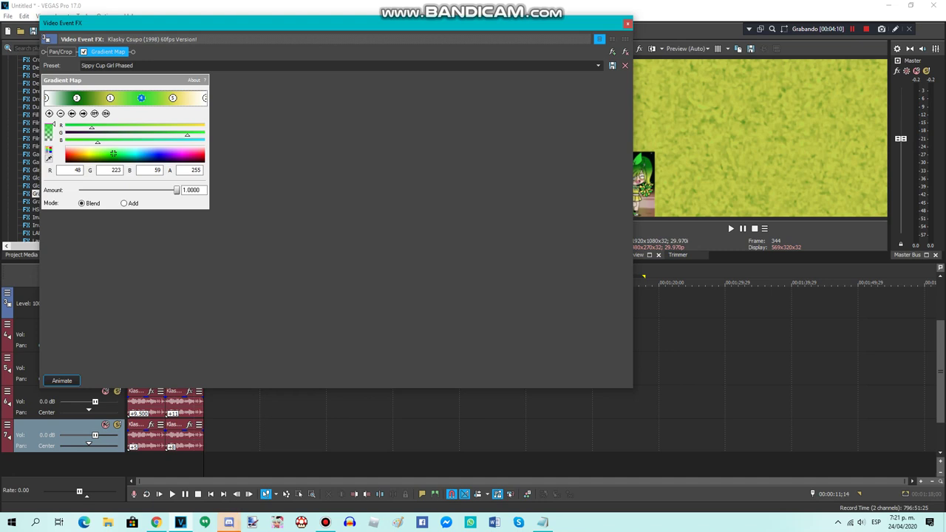
left_click(173, 98)
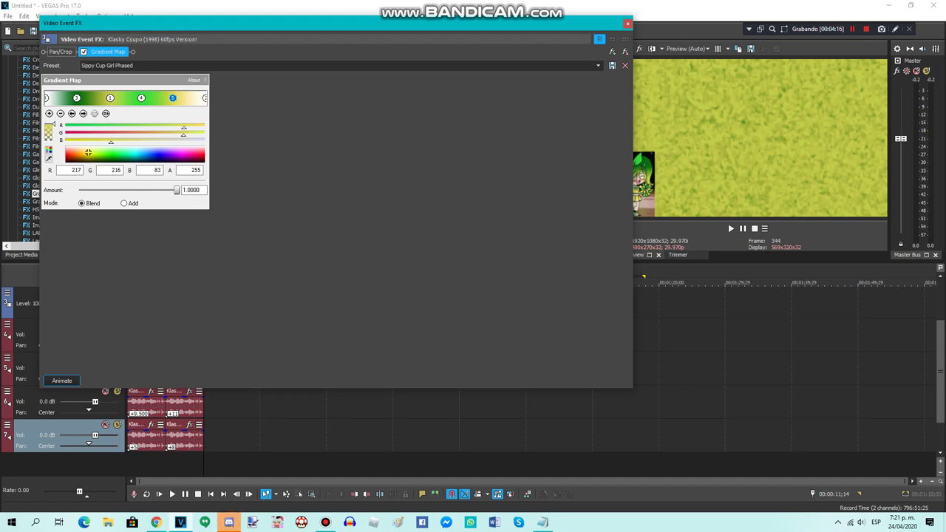
left_click(205, 98)
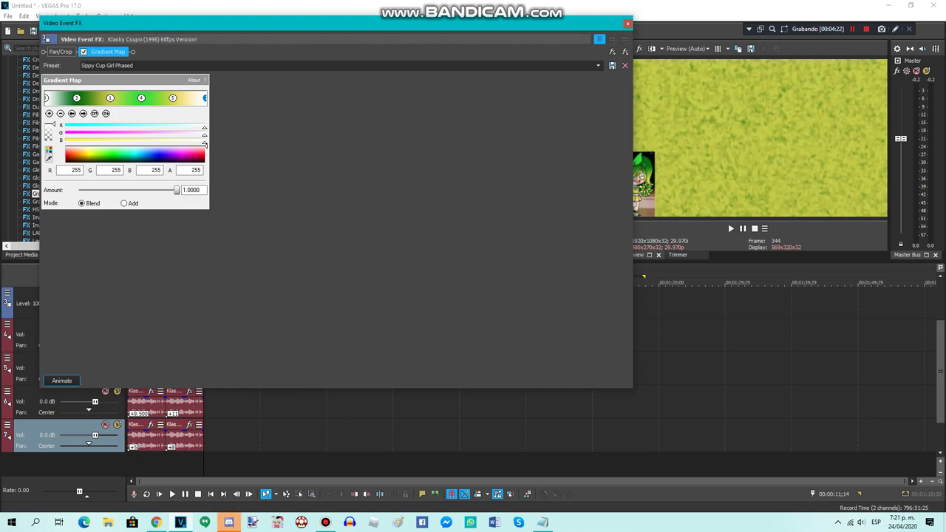
left_click(627, 24)
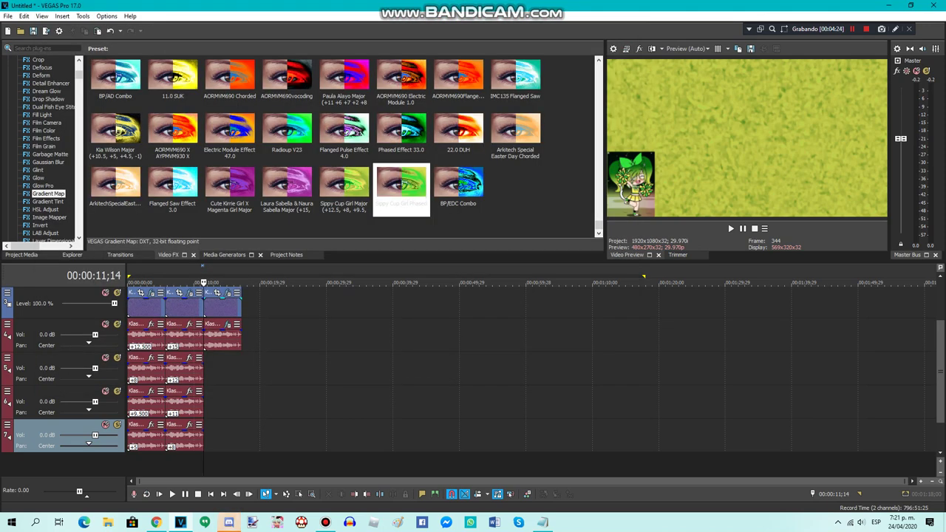
Check the Vocodex effect settings of the third audio event on track 4
left_click(227, 326)
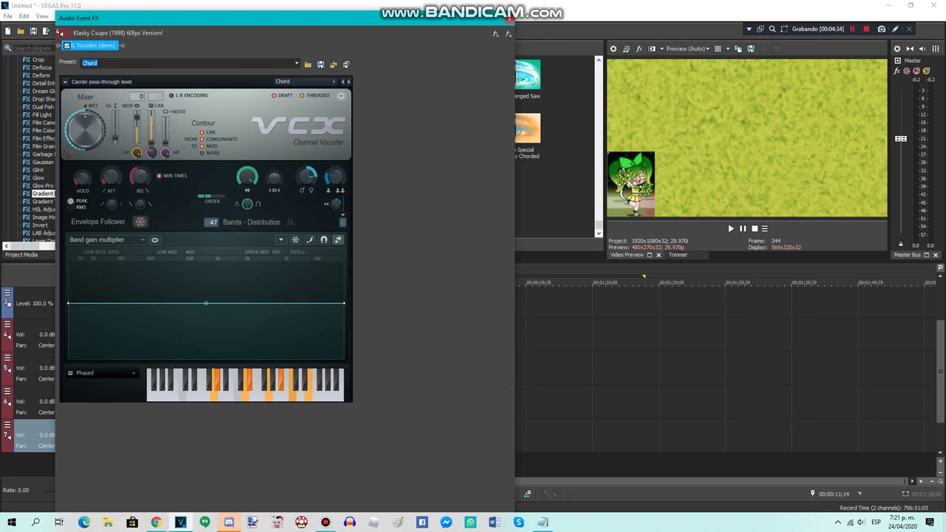
left_click(509, 19)
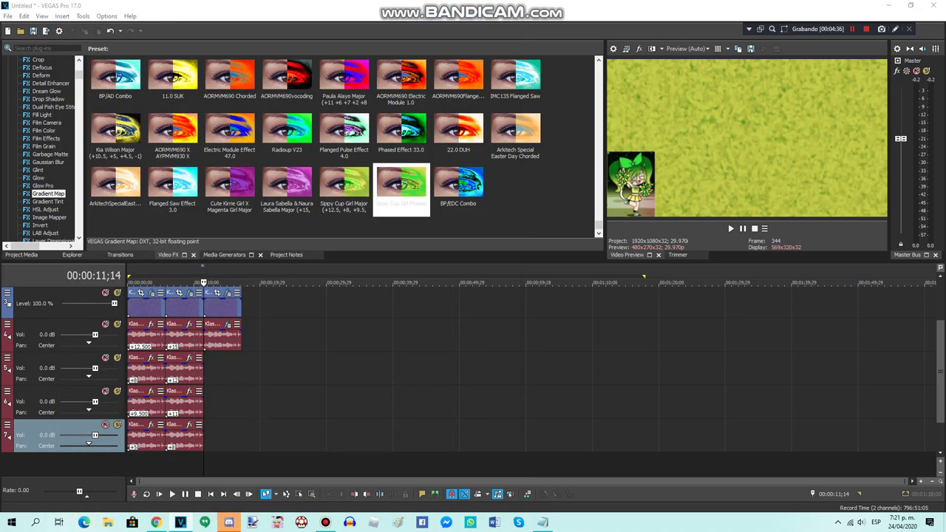
Annotate the video preview with a red rectangle around the picture of the green-haired character and four red arrows pointing at it
left_click(895, 29)
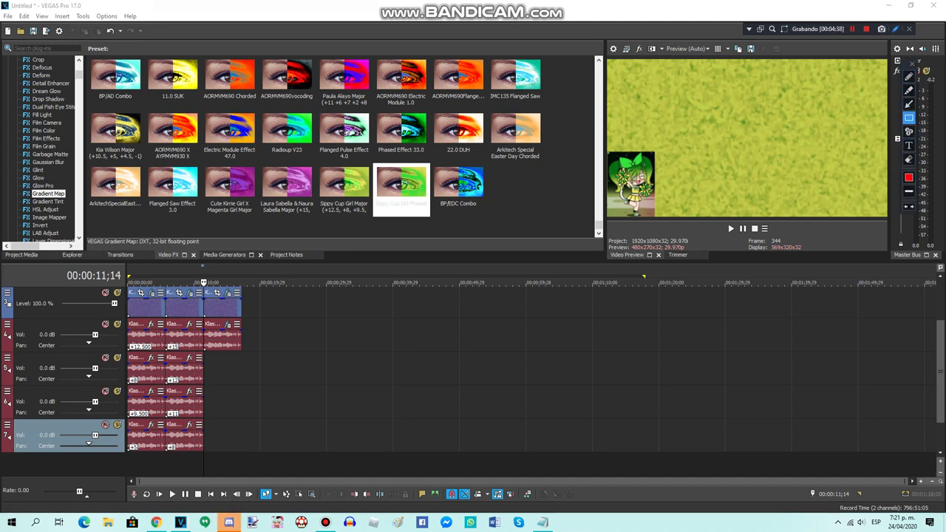
left_click_drag(606, 151, 658, 220)
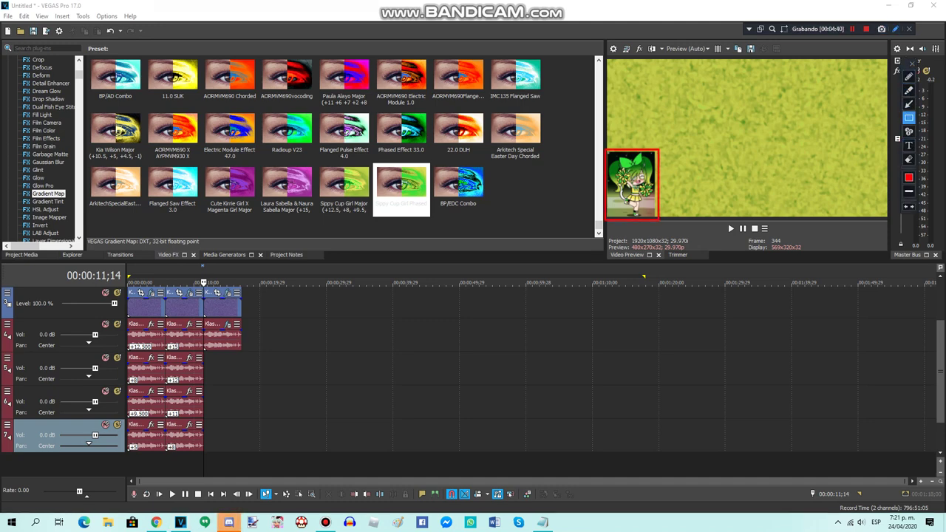
left_click(909, 104)
left_click_drag(630, 120, 621, 160)
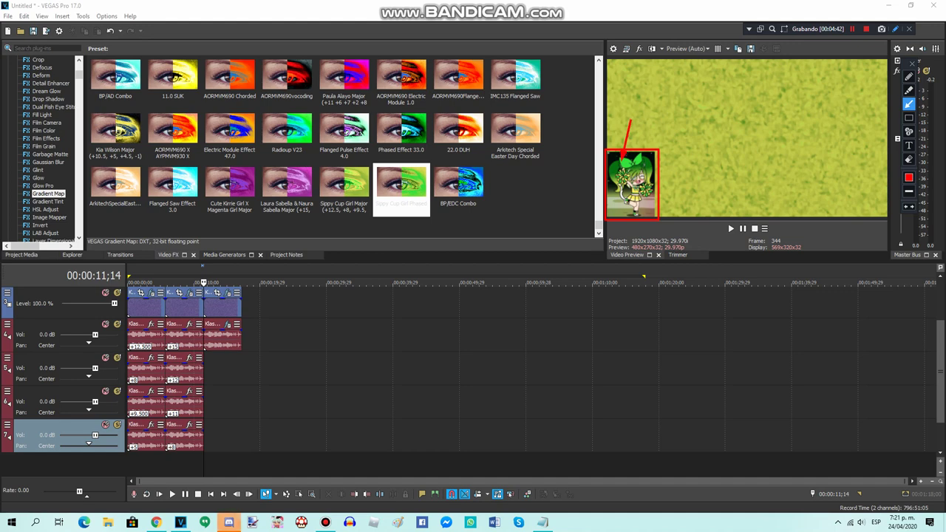
mouse_move(662, 129)
left_mouse_down()
mouse_move(647, 153)
mouse_move(671, 164)
mouse_move(658, 175)
mouse_move(669, 195)
mouse_move(659, 195)
left_mouse_up()
Add the red note "NOTE: you need to use this picture, the picture is in description." over the preview, and exit the screen drawing mode
left_click(908, 145)
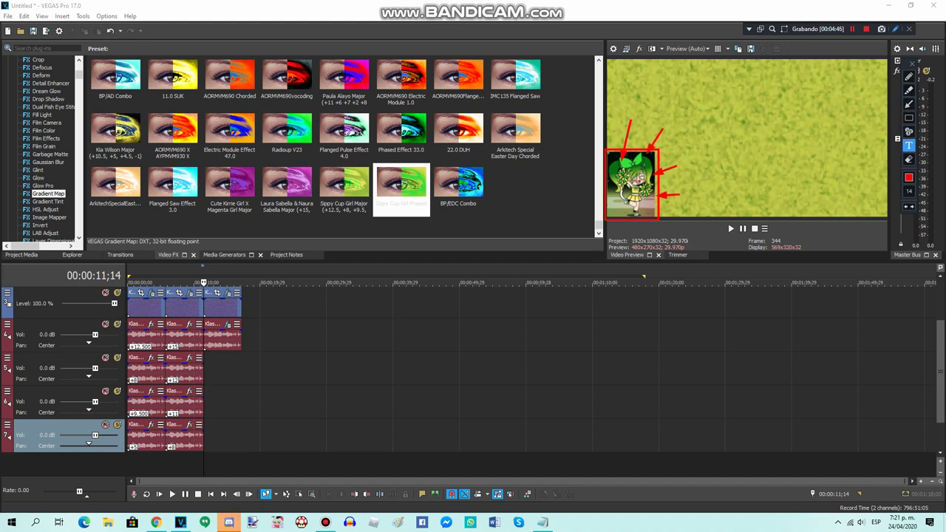
left_click(669, 126)
type("NOTE: you ne")
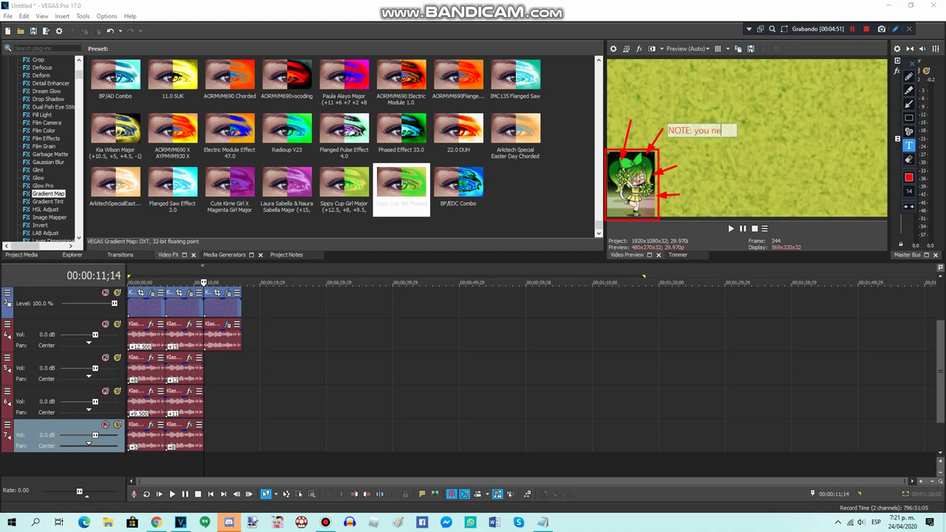
type("ed to use t")
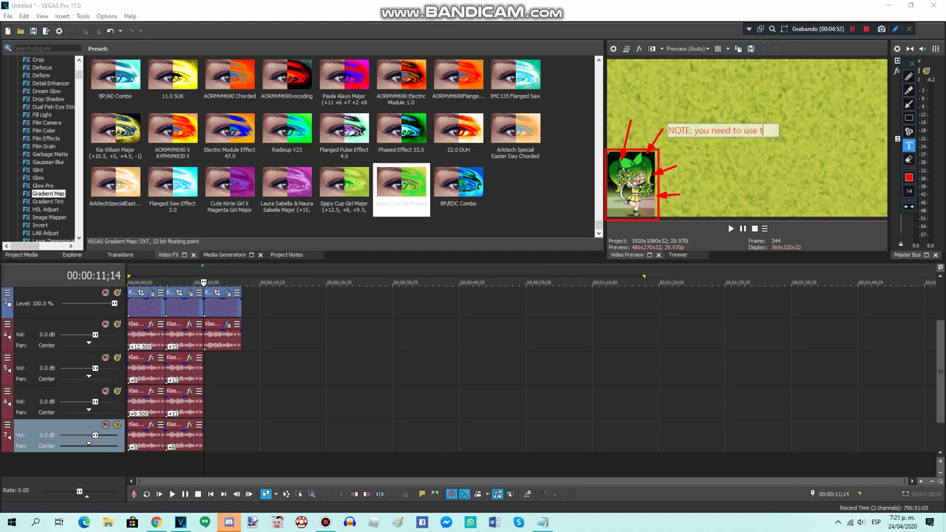
type("his picture, t")
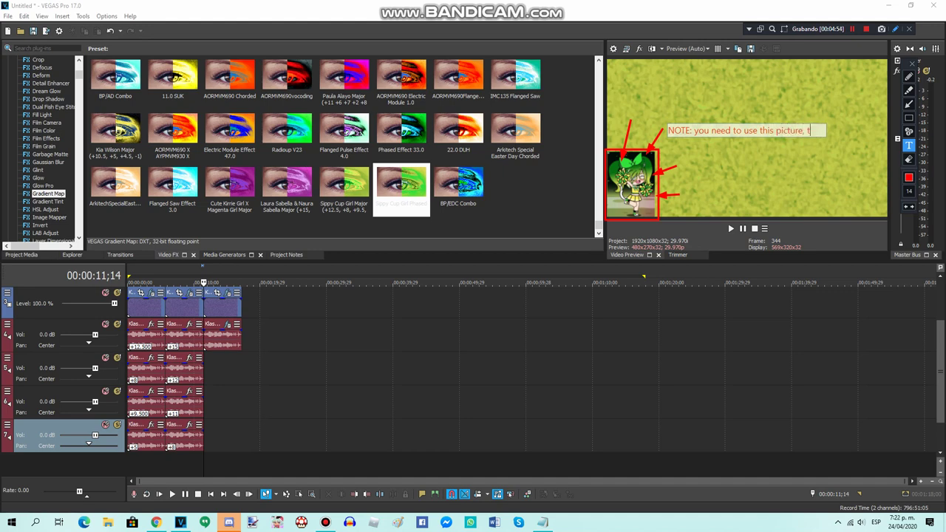
type("he picture is")
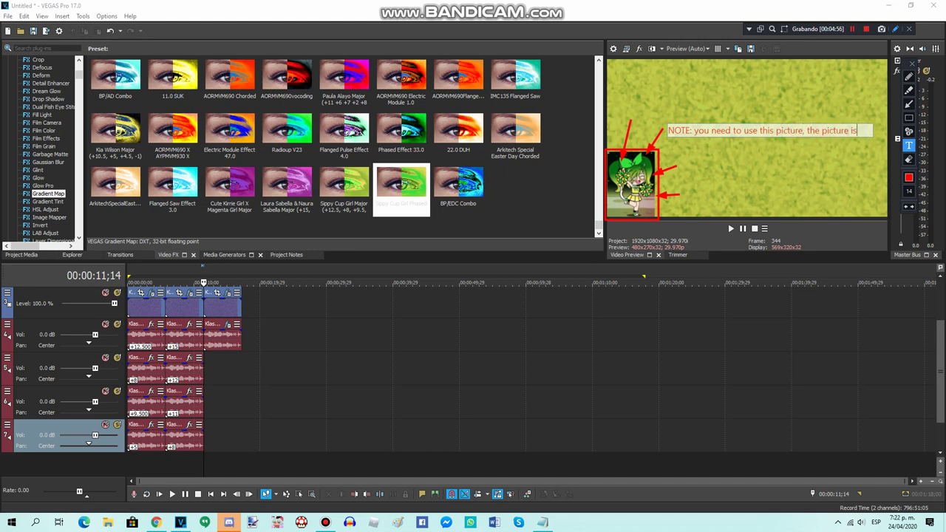
type(" in description.")
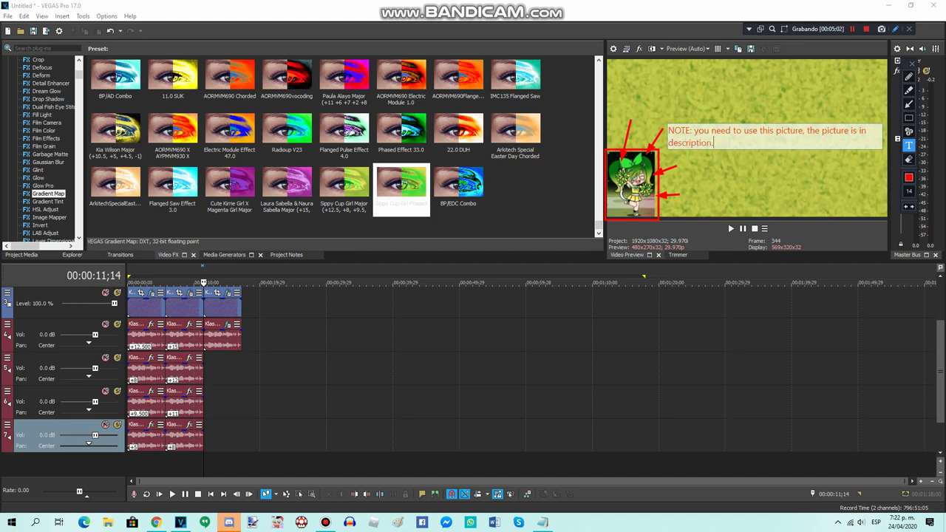
key("Return")
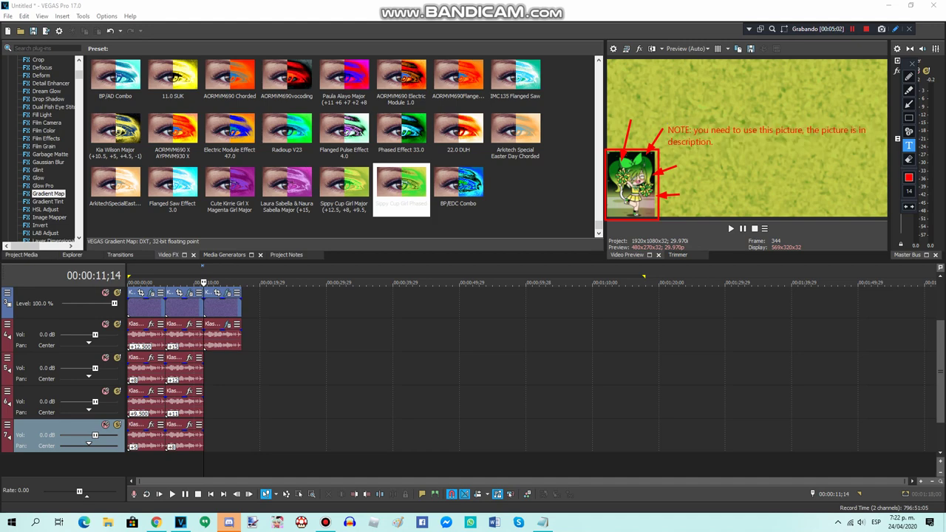
key("Escape")
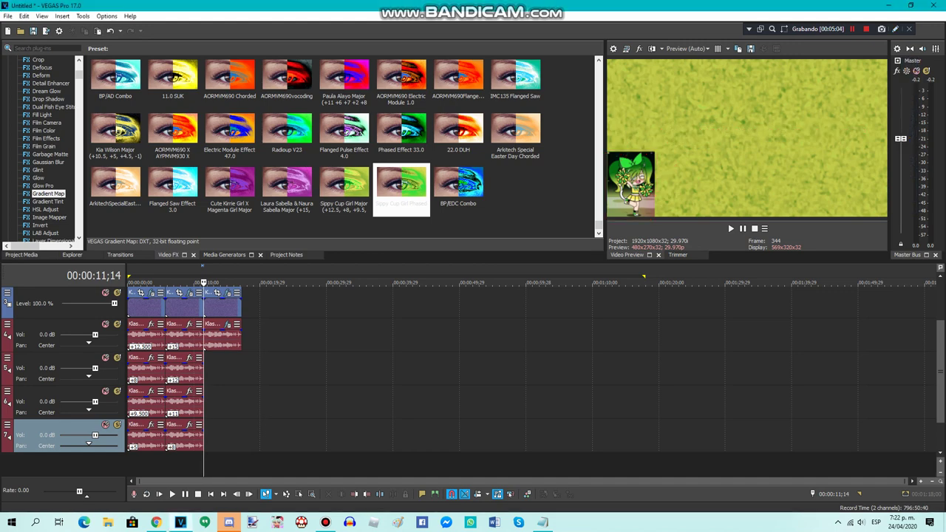
Play the whole project from the beginning of the timeline
key("ctrl+Home")
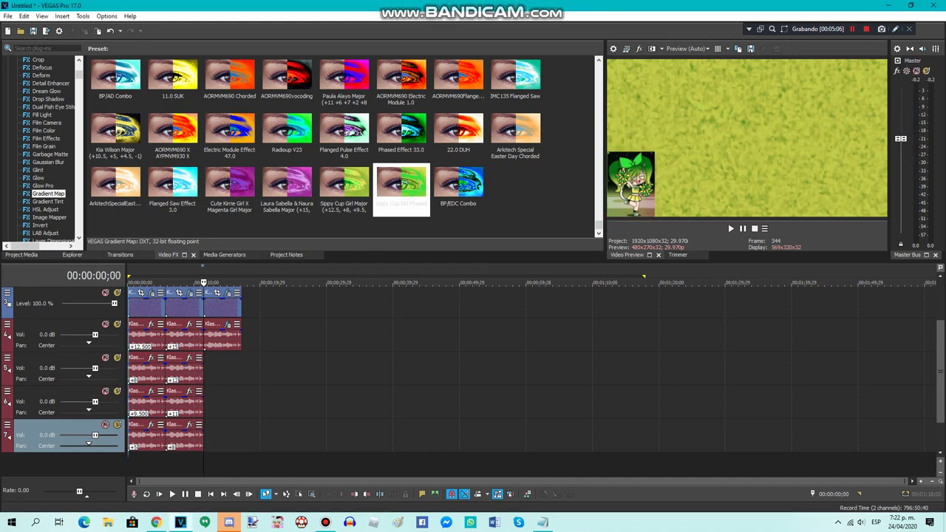
key("space")
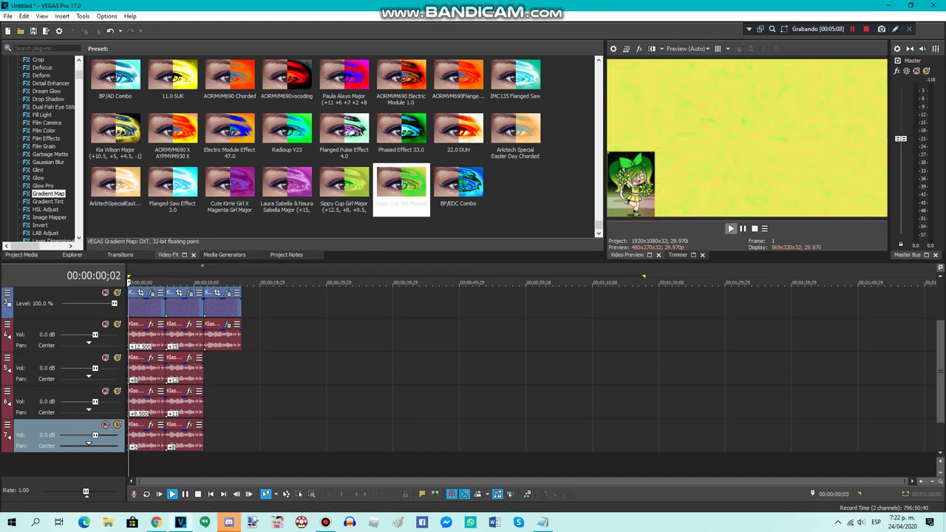